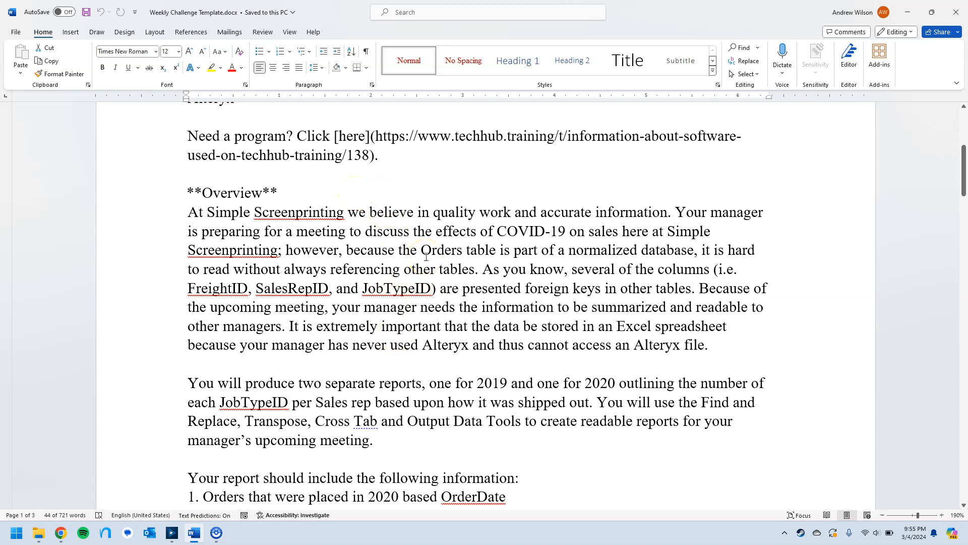
# Read the challenge overview and the numbered report requirements, highlighting the 2020 orders, shipping type count and year column items.
pyautogui.scroll(-4, 449, 273)
pyautogui.scroll(3, 450, 270)
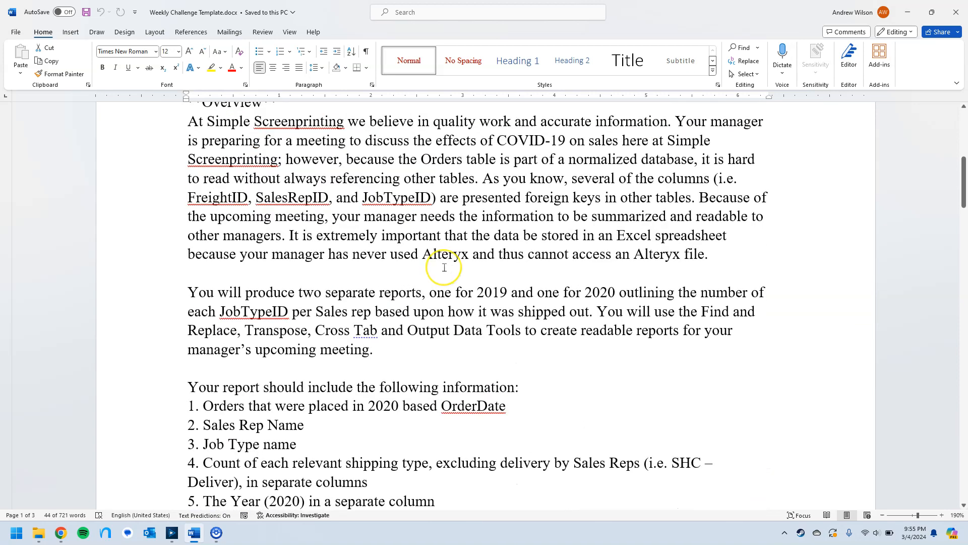
pyautogui.scroll(-5, 444, 267)
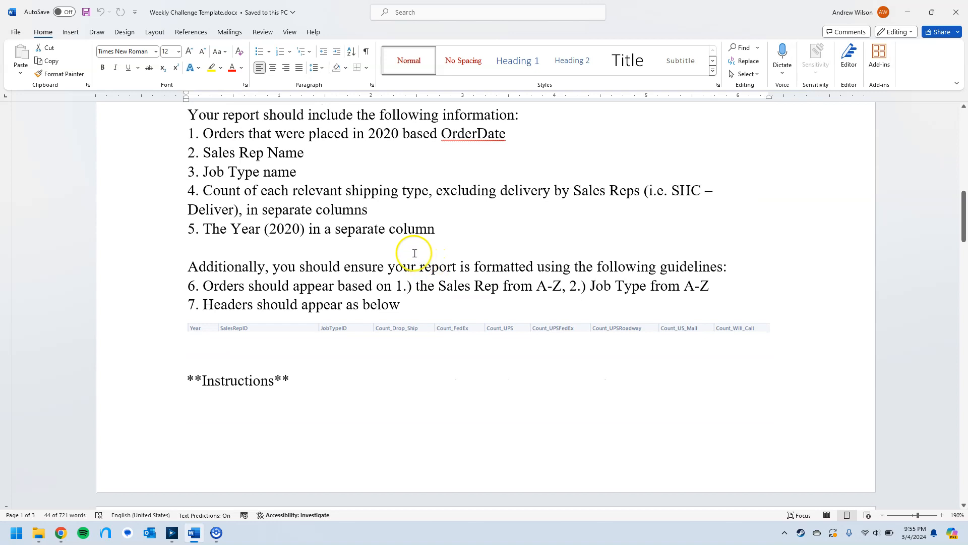
pyautogui.moveTo(206, 132); pyautogui.dragTo(508, 131)
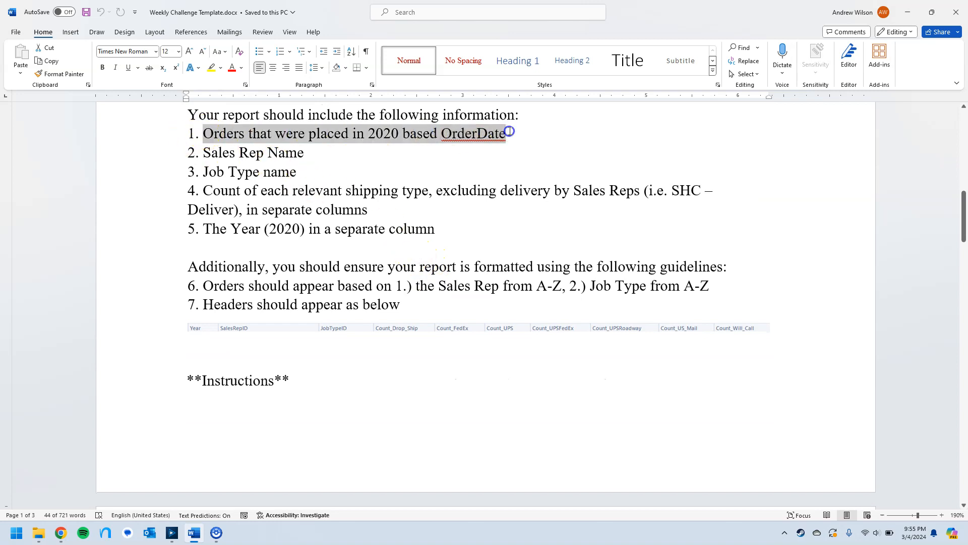
pyautogui.click(304, 158)
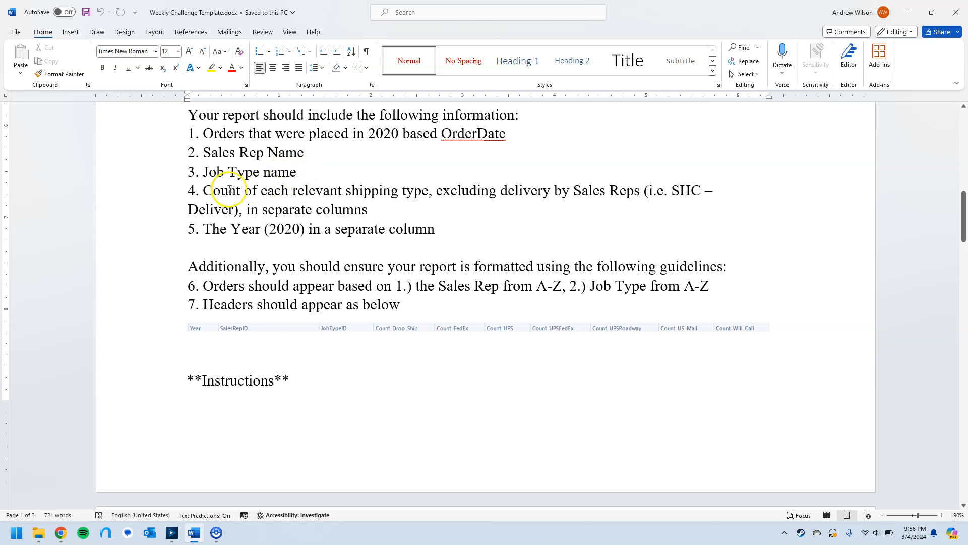
pyautogui.moveTo(204, 191); pyautogui.dragTo(366, 210)
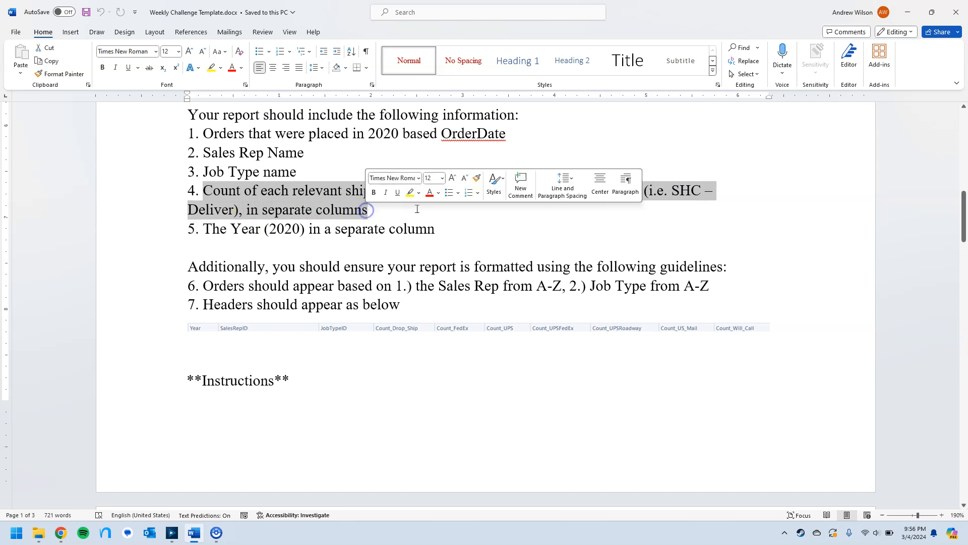
pyautogui.click(417, 208)
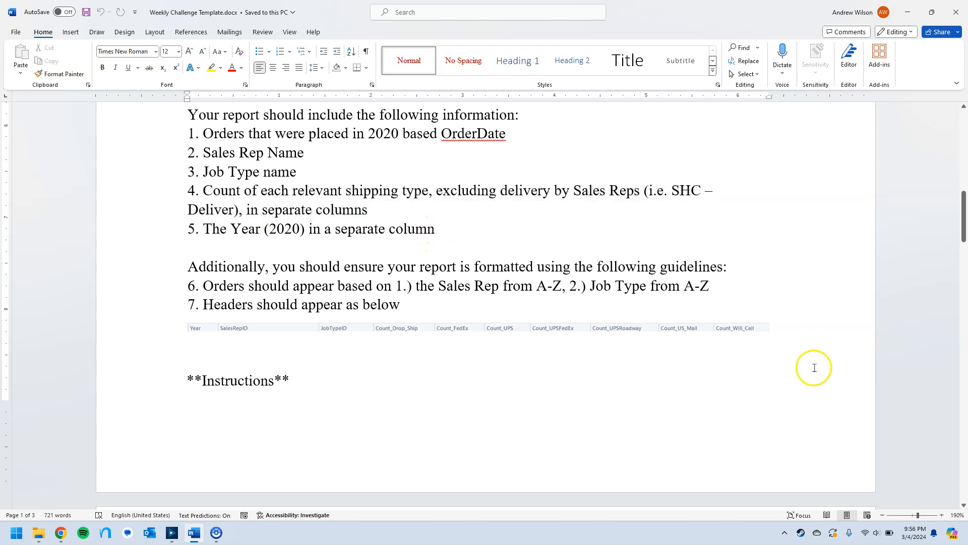
pyautogui.click(444, 228)
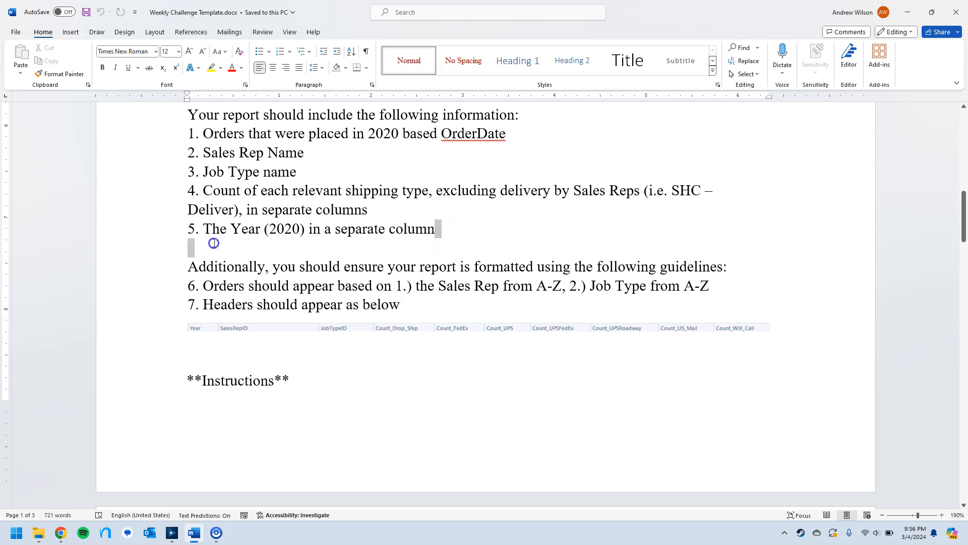
pyautogui.keyDown('shift'); pyautogui.click(204, 230); pyautogui.keyUp('shift')
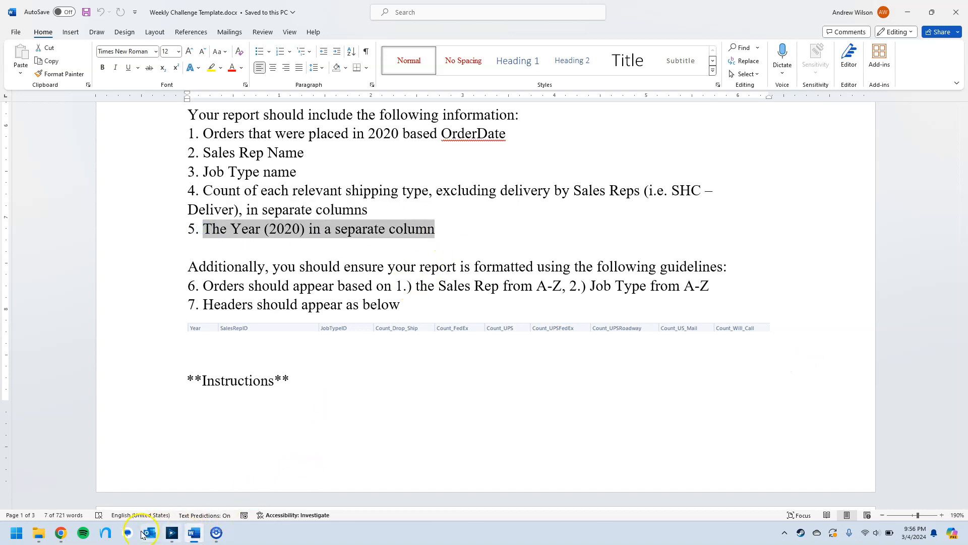
# Switch to Alteryx Designer and look over the complete Challenge_3_Solution workflow.
pyautogui.click(173, 532)
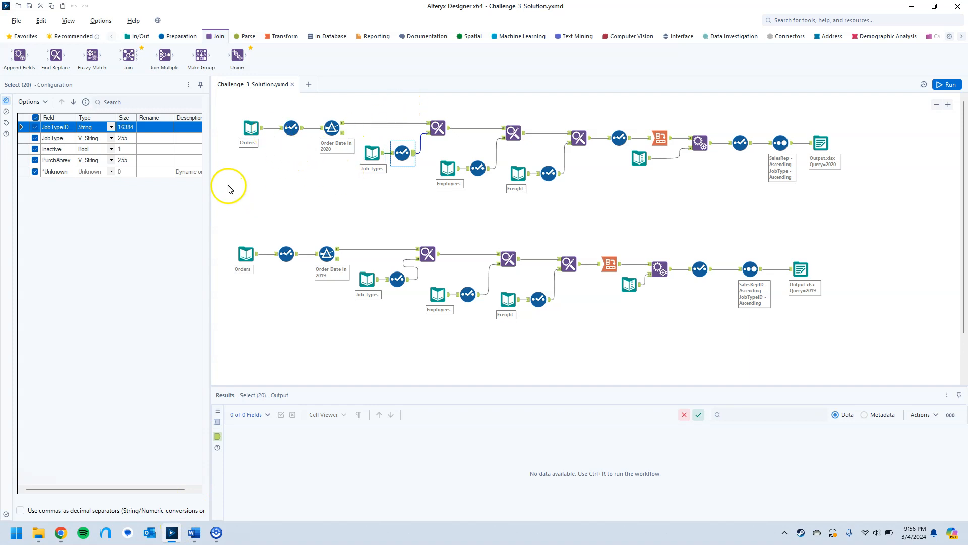
pyautogui.scroll(3, 253, 162)
pyautogui.scroll(-3, 322, 208)
# Switch to Word and read the challenge instructions, highlighting the list of tables to import in item 2.
pyautogui.click(194, 538)
pyautogui.scroll(-10, 259, 244)
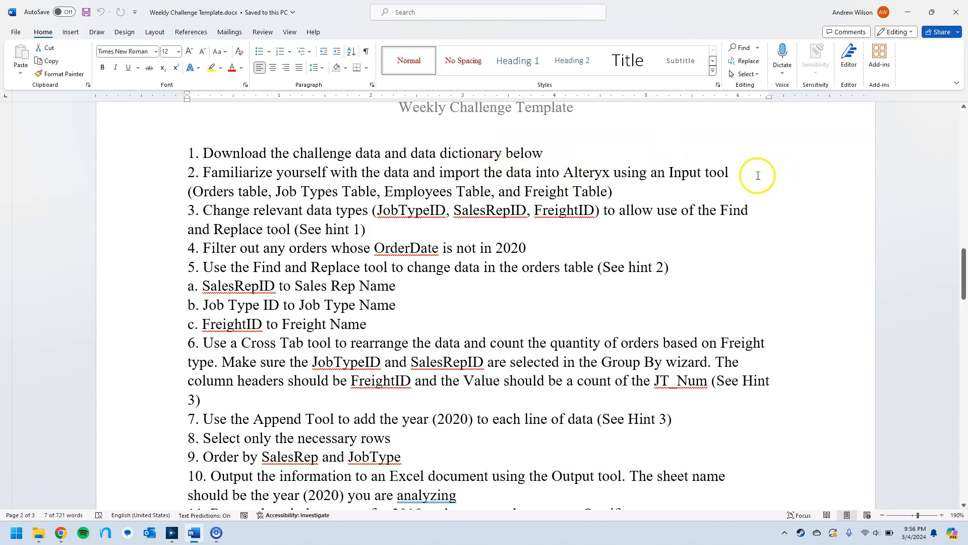
pyautogui.moveTo(192, 191); pyautogui.dragTo(620, 196)
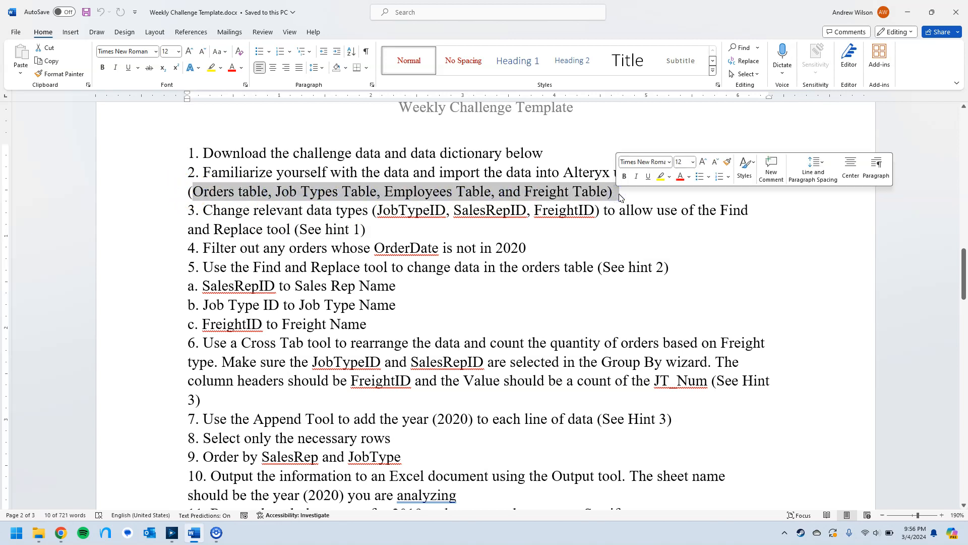
# Switch to Alteryx Designer and inspect the Orders, Job Types, Employees and Freight input tools of the 2020 workflow.
pyautogui.hotkey('alt', 'Tab')
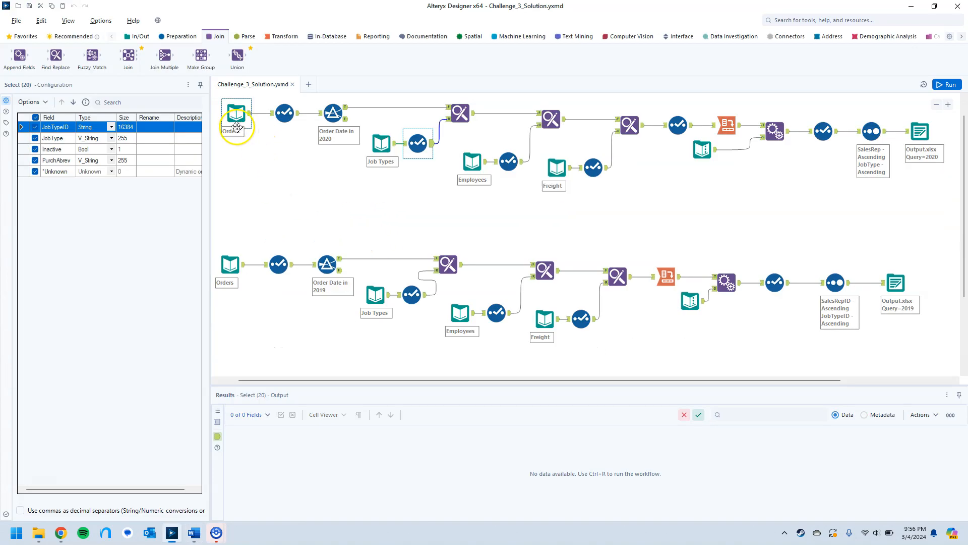
pyautogui.click(233, 114)
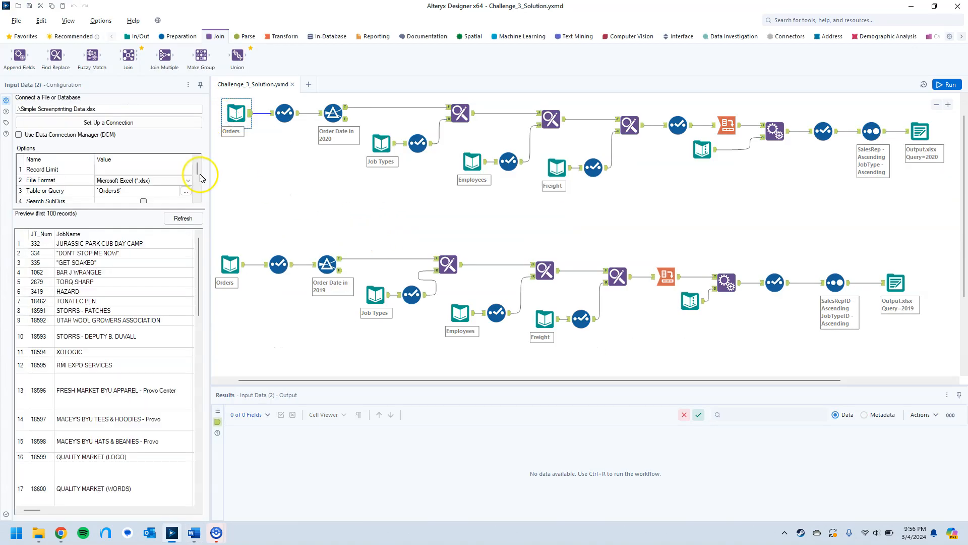
pyautogui.click(402, 162)
pyautogui.click(469, 167)
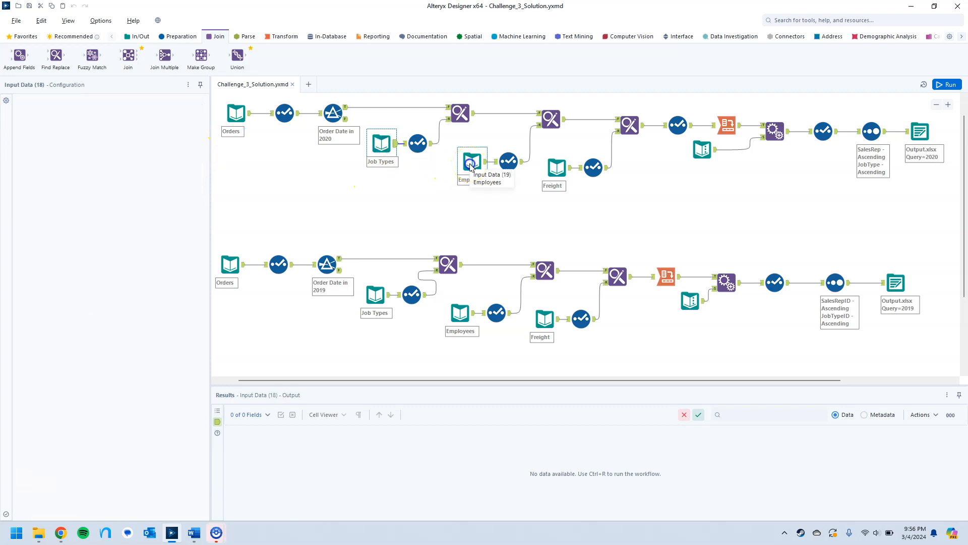
pyautogui.click(555, 169)
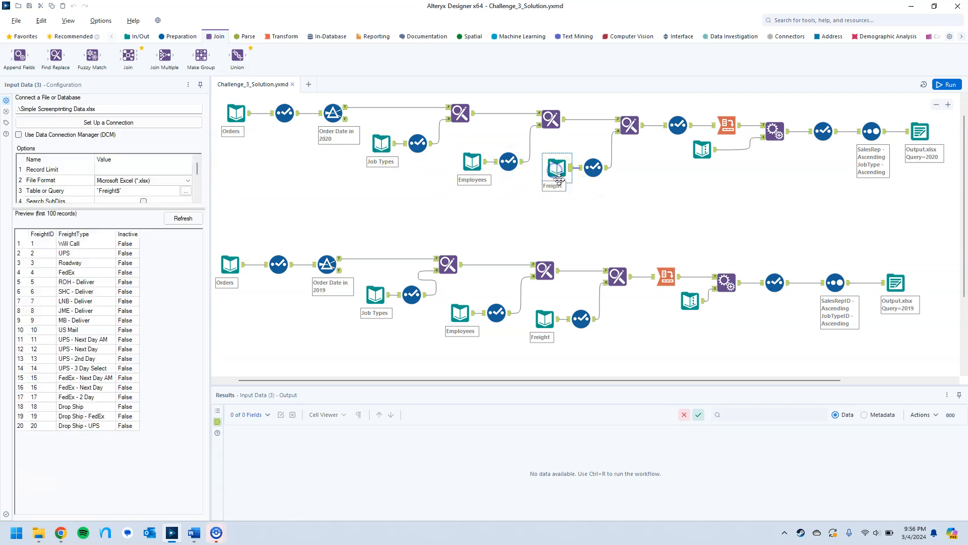
pyautogui.scroll(1, 428, 212)
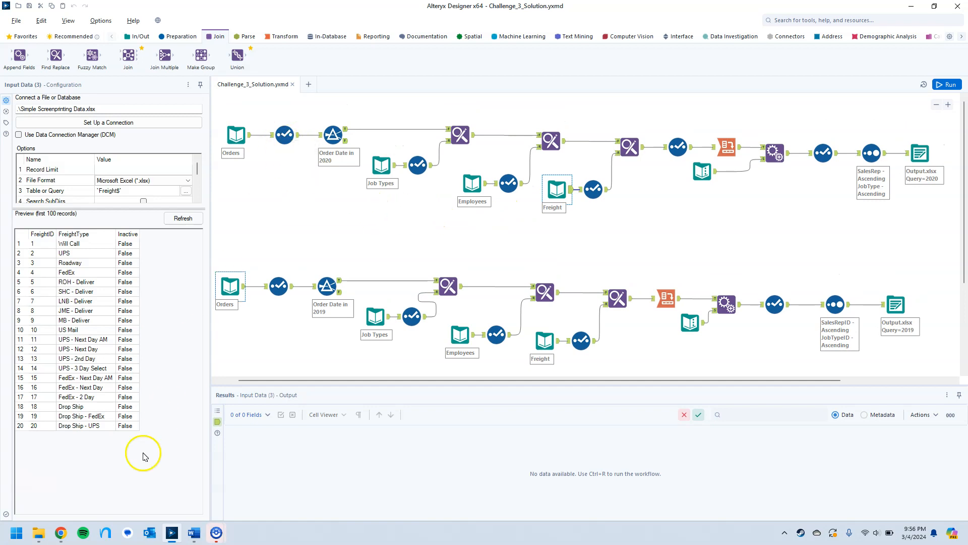
# Switch to Word and read instruction 3 on changing data types, plus the suggestions and hints for the Find and Replace tool.
pyautogui.click(194, 533)
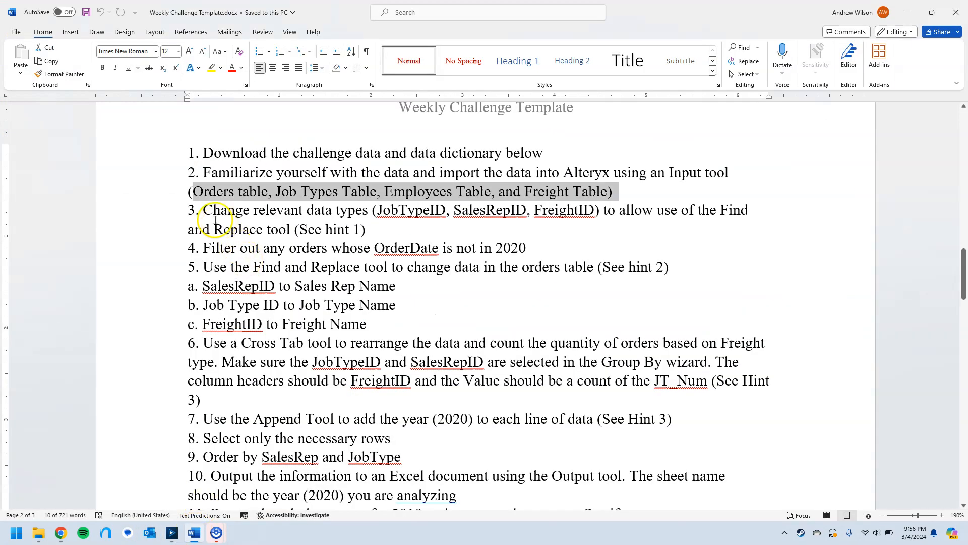
pyautogui.moveTo(206, 211); pyautogui.dragTo(584, 216)
pyautogui.click(513, 234)
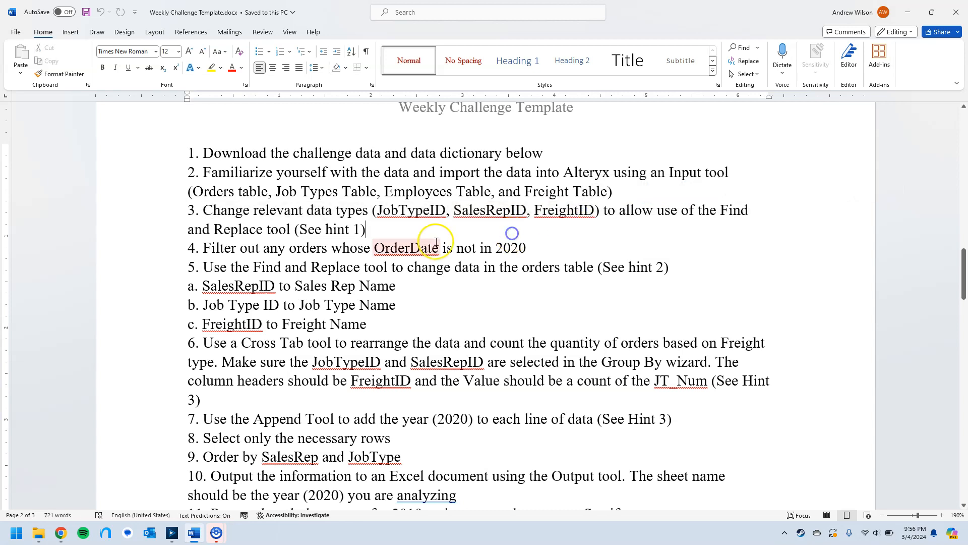
pyautogui.scroll(-10, 437, 220)
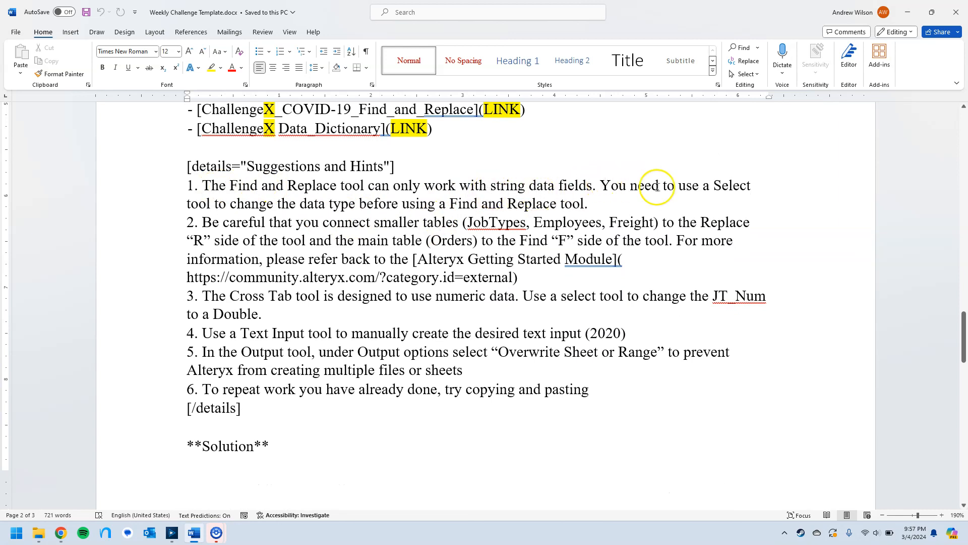
# Switch to Alteryx Designer and check the JobTypeID, SalesRepID and FreightID types in the Select tool following the 2020 Orders input.
pyautogui.click(171, 536)
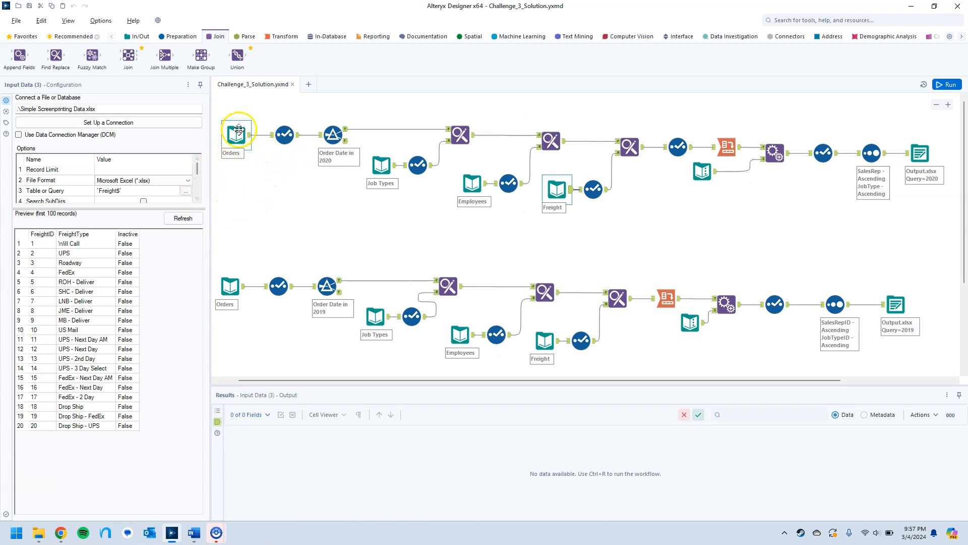
pyautogui.click(284, 135)
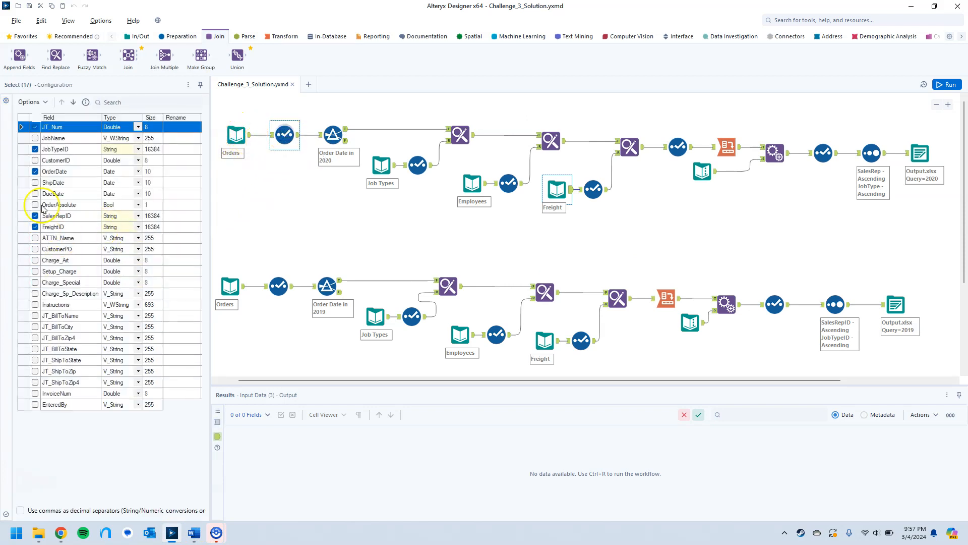
pyautogui.click(76, 151)
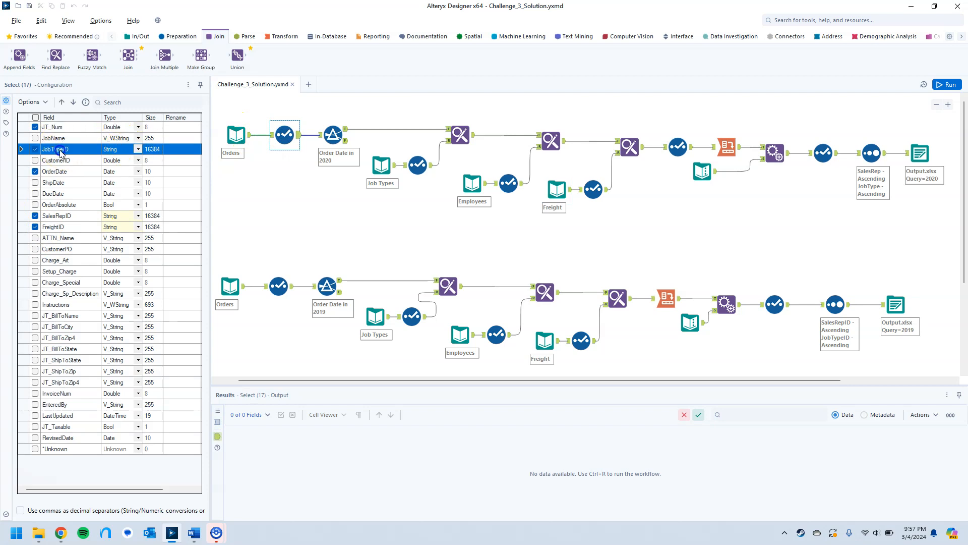
pyautogui.click(85, 216)
pyautogui.click(86, 227)
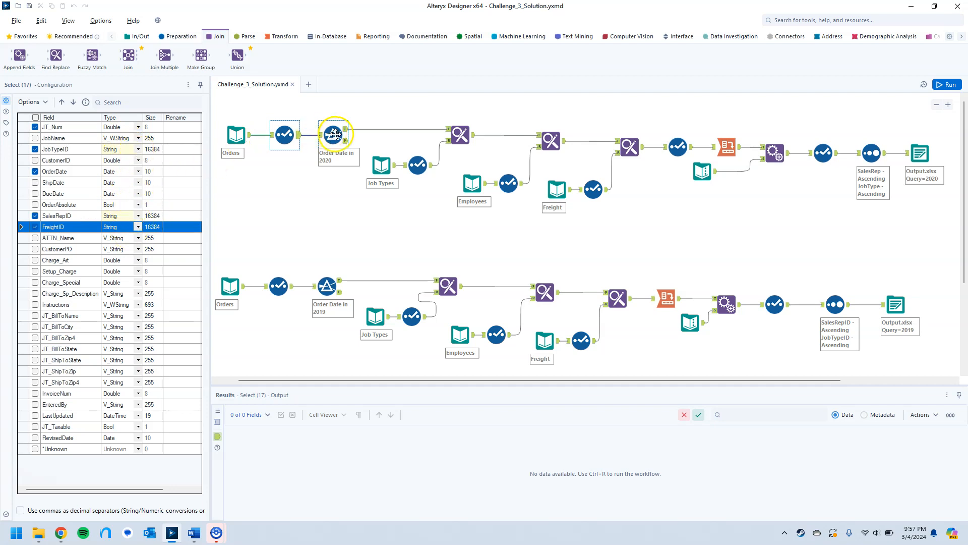
# Switch to Word and recheck the suggestions and hints list.
pyautogui.click(195, 535)
pyautogui.click(229, 391)
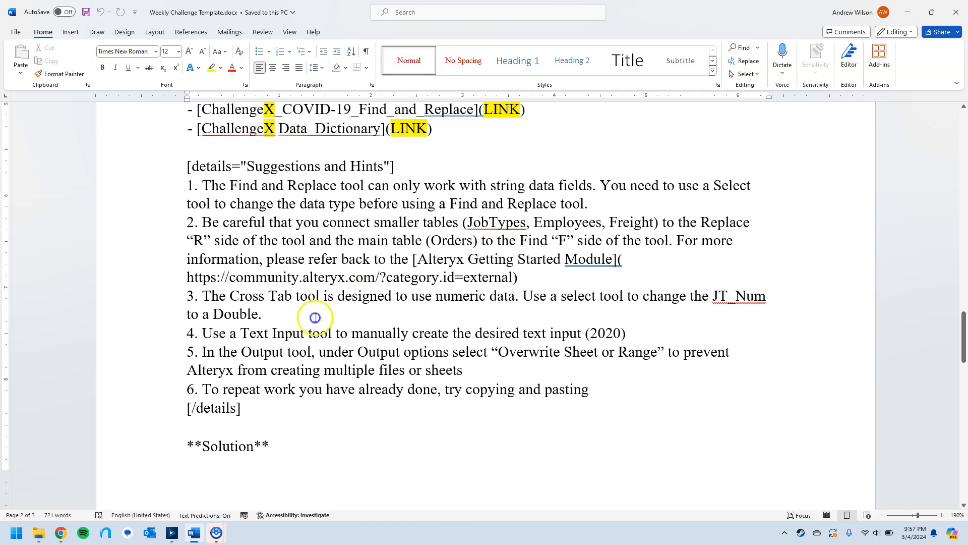
pyautogui.click(165, 532)
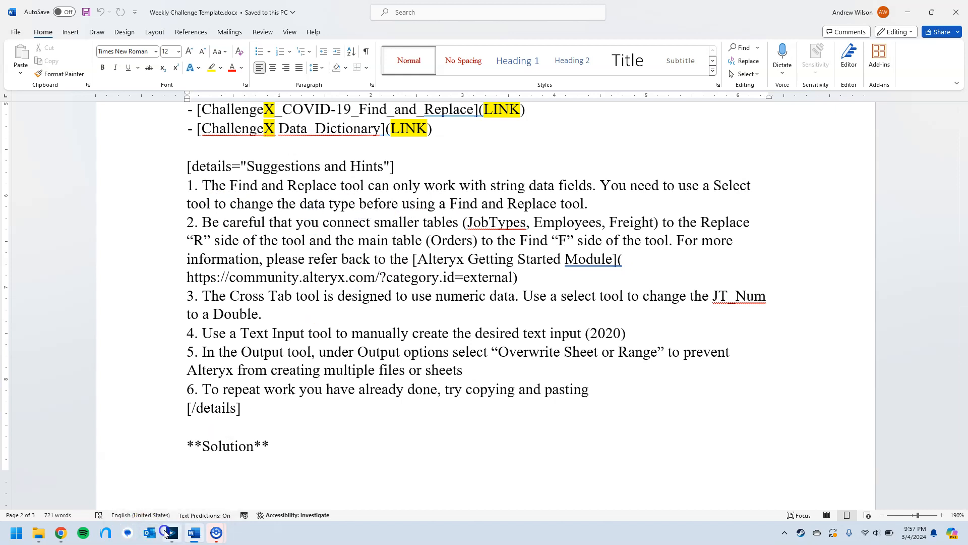
# Switch to Alteryx Designer and review the 2020 order date filter's field, Range condition, and start and end dates.
pyautogui.click(173, 529)
pyautogui.click(340, 136)
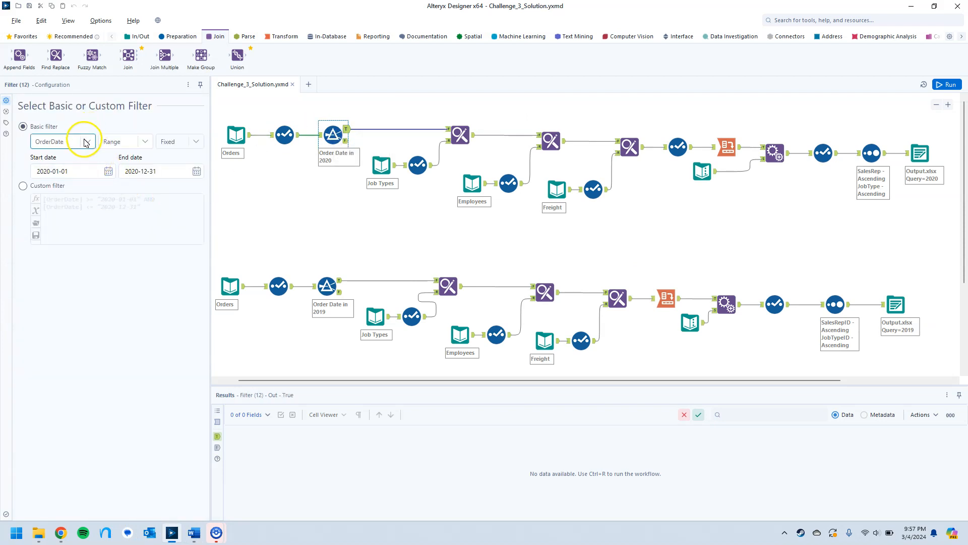
pyautogui.click(90, 147)
pyautogui.click(72, 179)
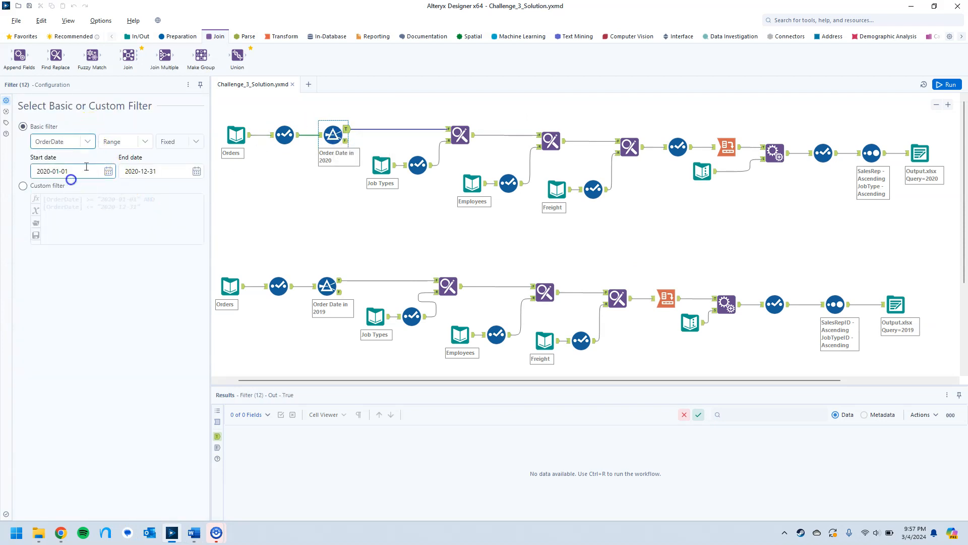
pyautogui.click(145, 141)
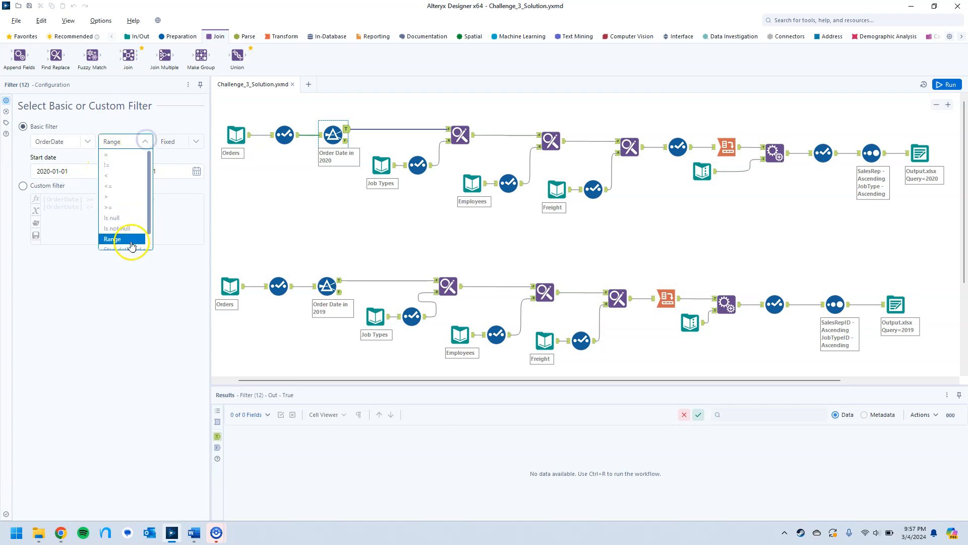
pyautogui.click(132, 244)
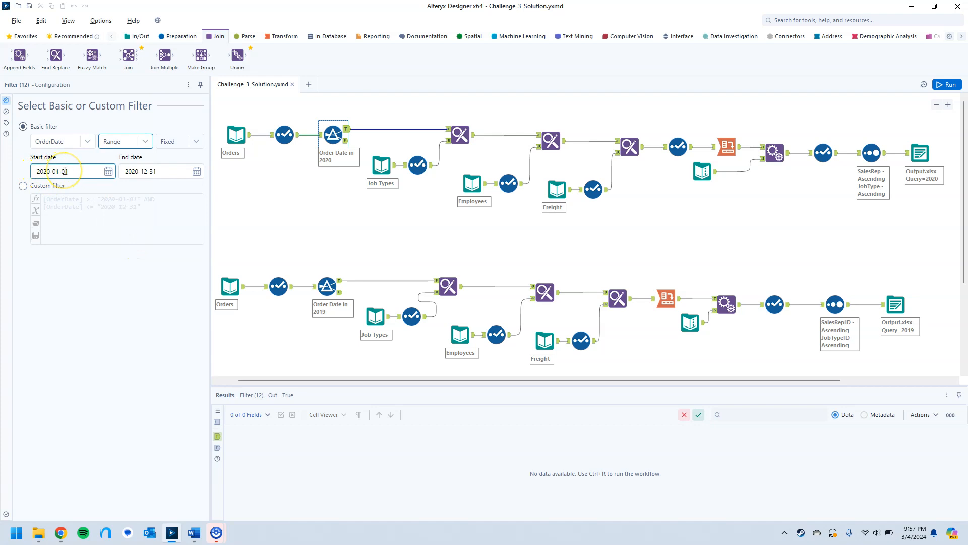
pyautogui.click(137, 174)
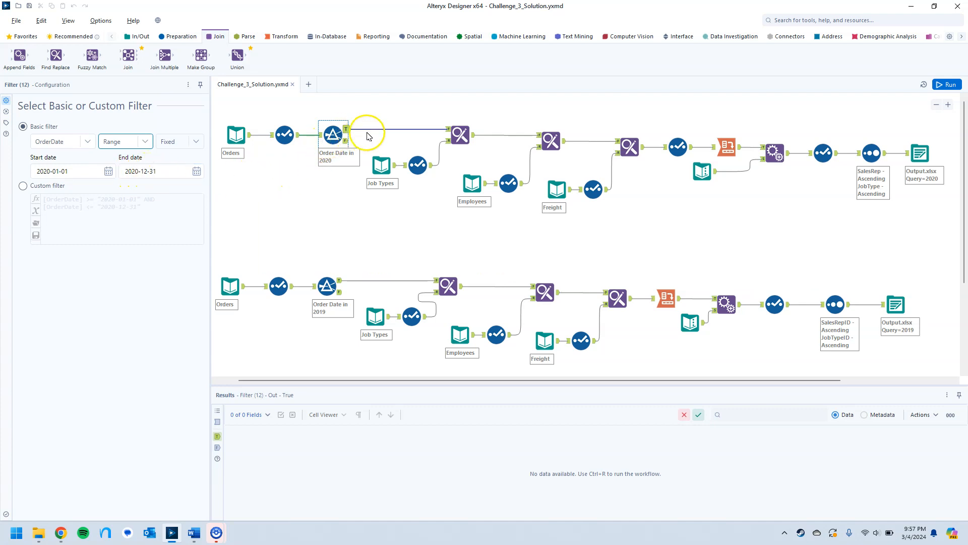
# Run the workflow and examine the order dates in the 2020 filter's True output.
pyautogui.click(347, 129)
pyautogui.click(947, 84)
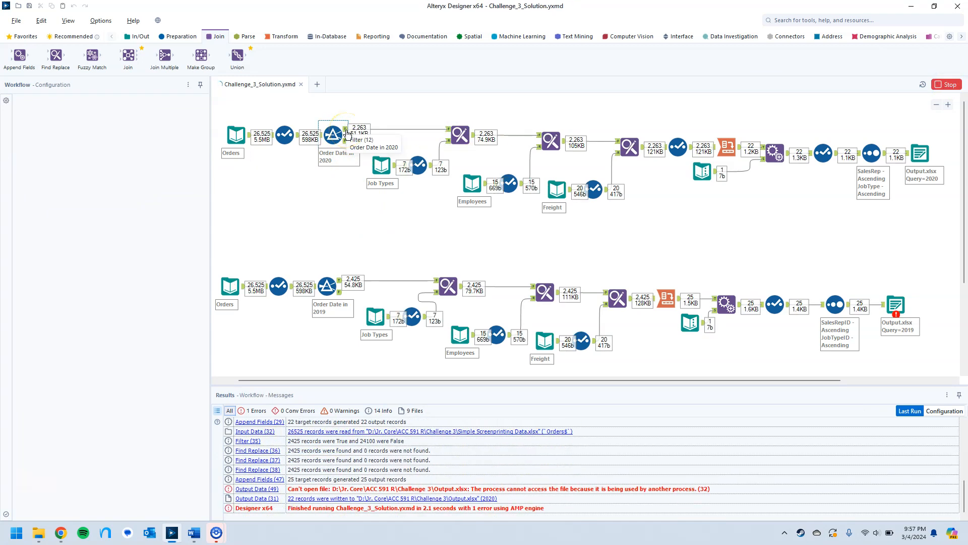
pyautogui.click(346, 130)
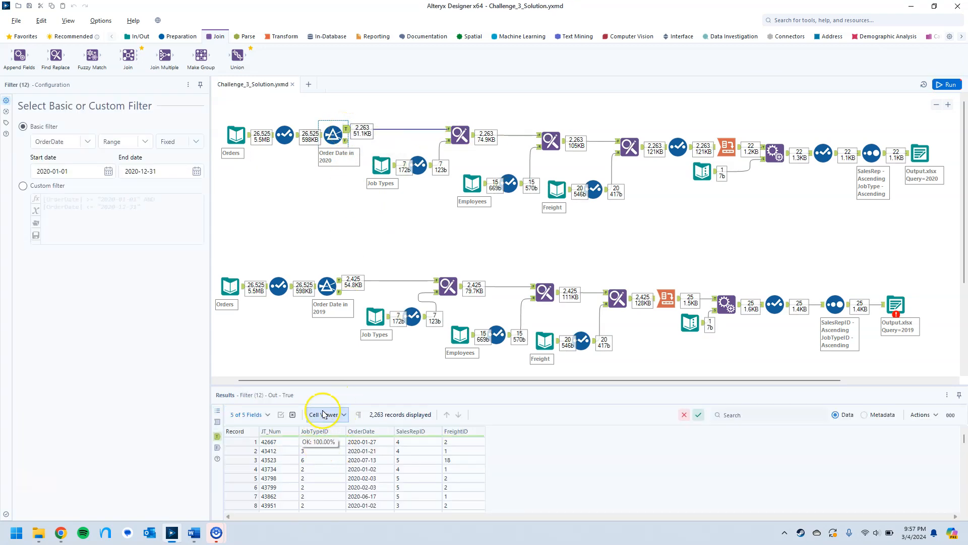
pyautogui.scroll(-20, 353, 469)
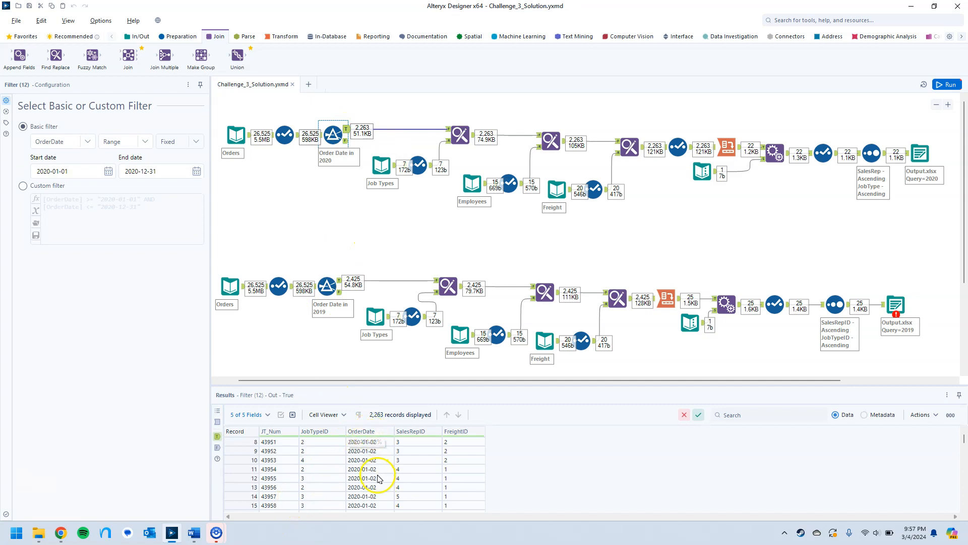
pyautogui.scroll(9, 371, 479)
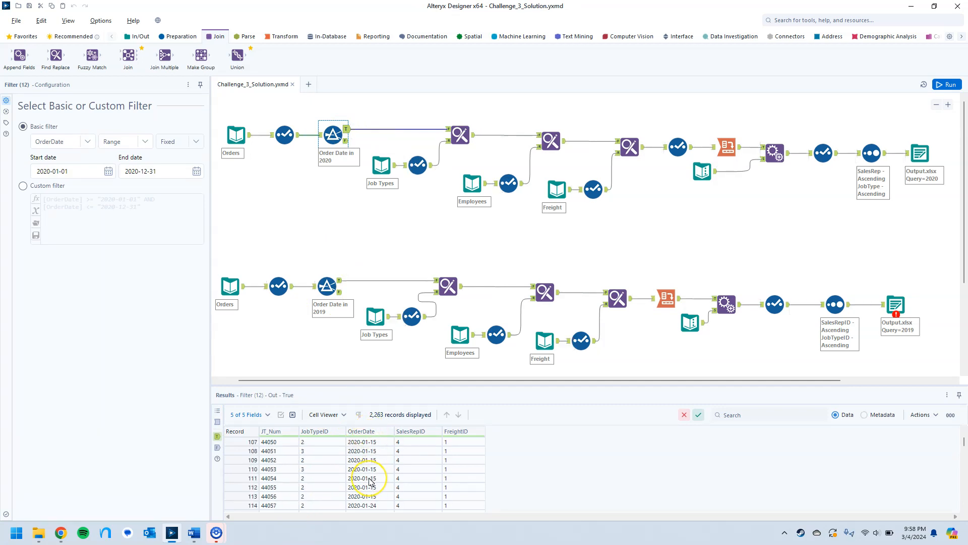
pyautogui.scroll(9, 371, 480)
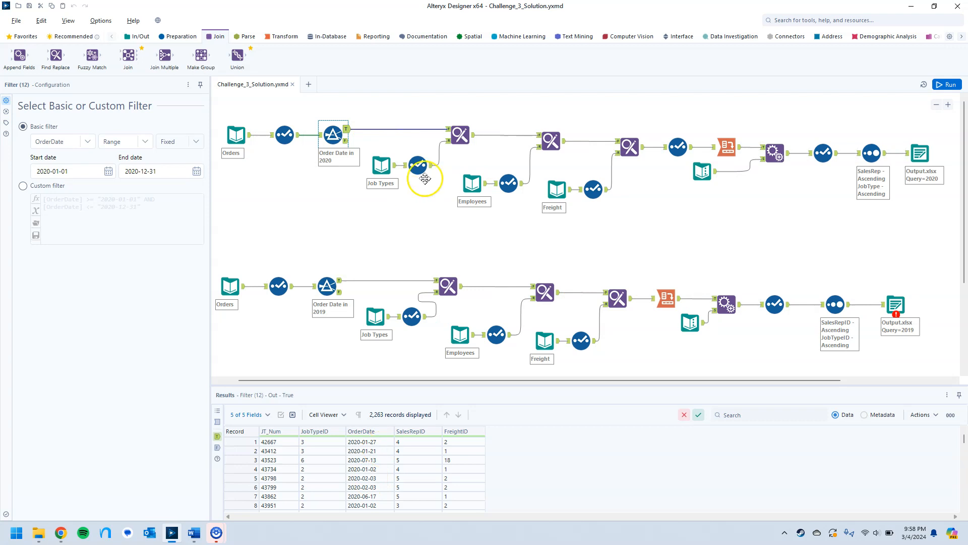
# Examine the Job Types input in the 2020 branch and the JobTypeID field type in its Select tool.
pyautogui.click(459, 135)
pyautogui.click(382, 164)
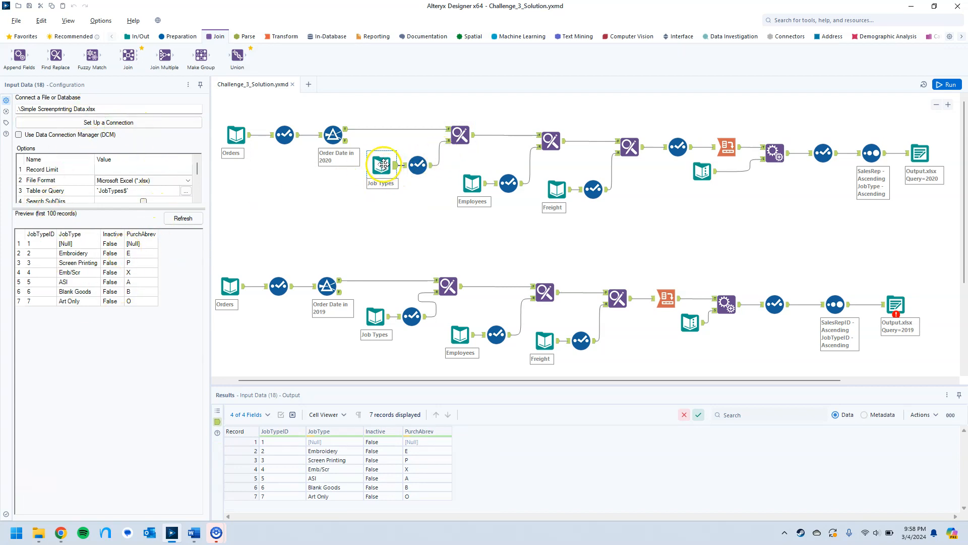
pyautogui.click(417, 164)
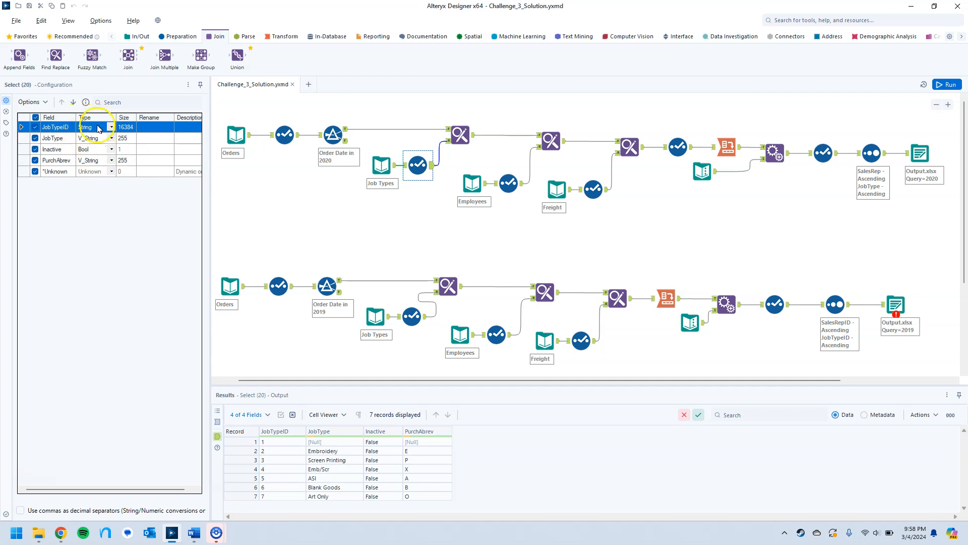
pyautogui.click(95, 160)
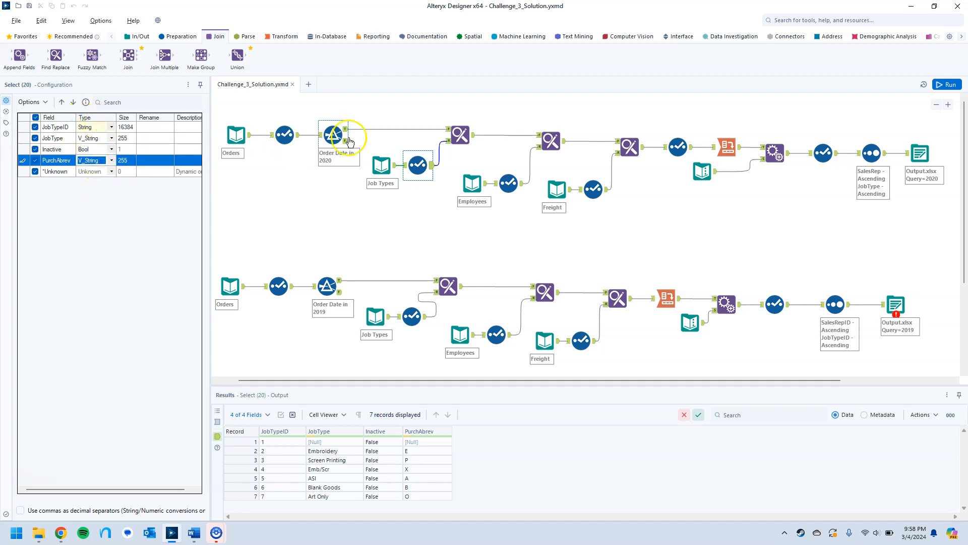
# Review the job type Find Replace tool's Find Within Field, Find Value and replacement field settings.
pyautogui.click(459, 134)
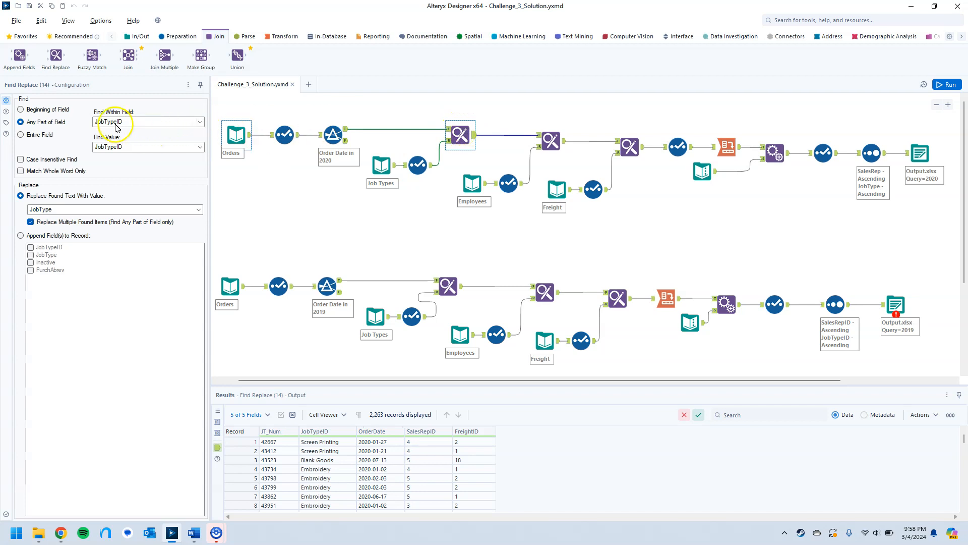
pyautogui.click(142, 121)
pyautogui.click(129, 131)
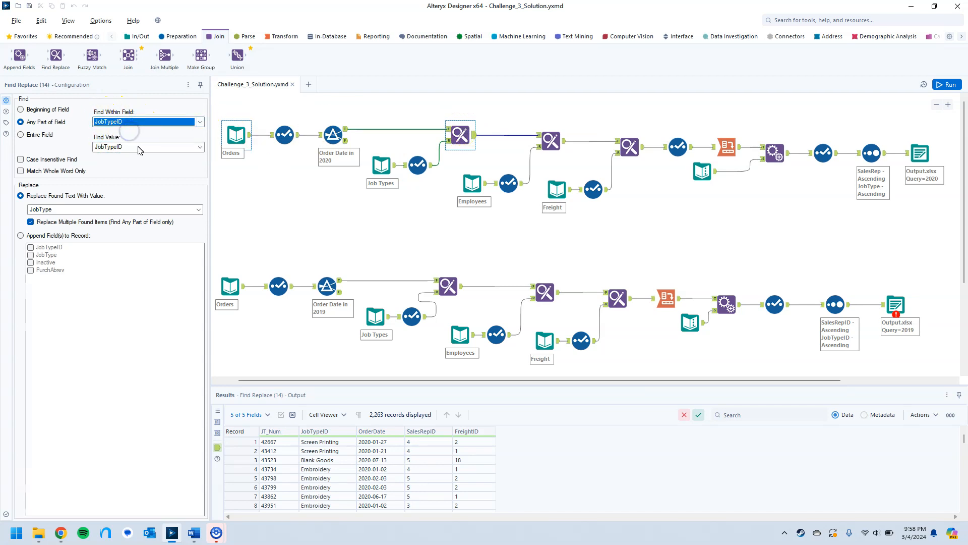
pyautogui.click(138, 147)
pyautogui.click(139, 156)
pyautogui.click(32, 207)
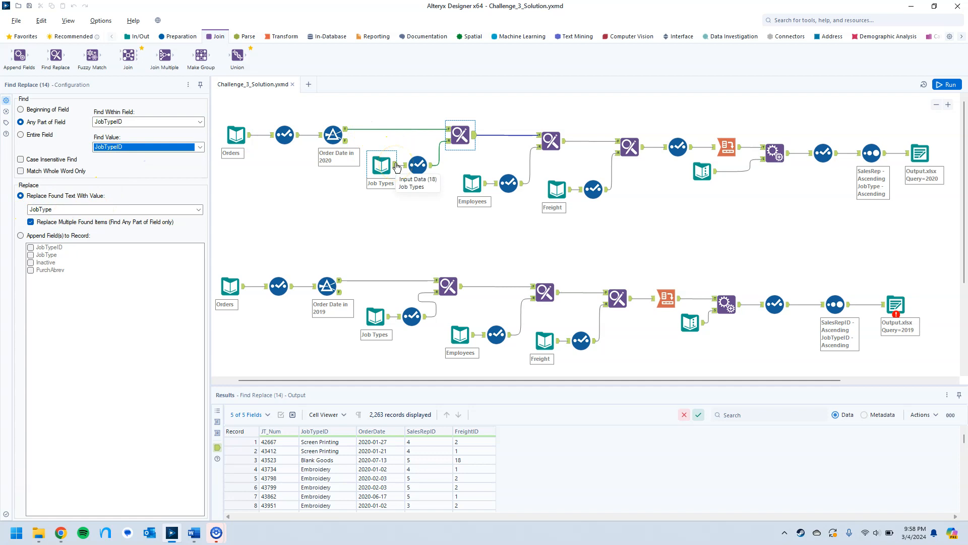
# Trace job type ID 3 from the 2020 filter's True output through the Job Types table to the Find Replace output.
pyautogui.click(346, 129)
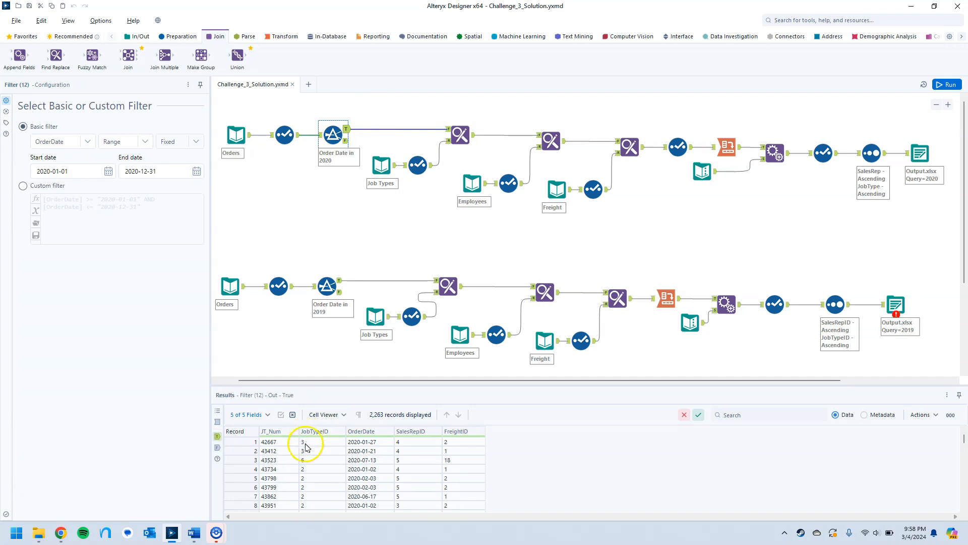
pyautogui.click(306, 443)
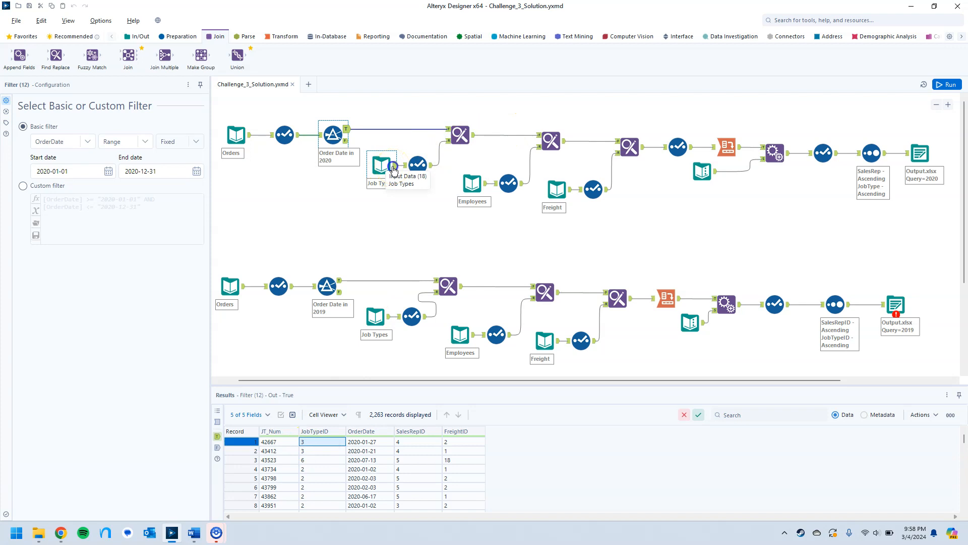
pyautogui.click(394, 169)
pyautogui.click(270, 433)
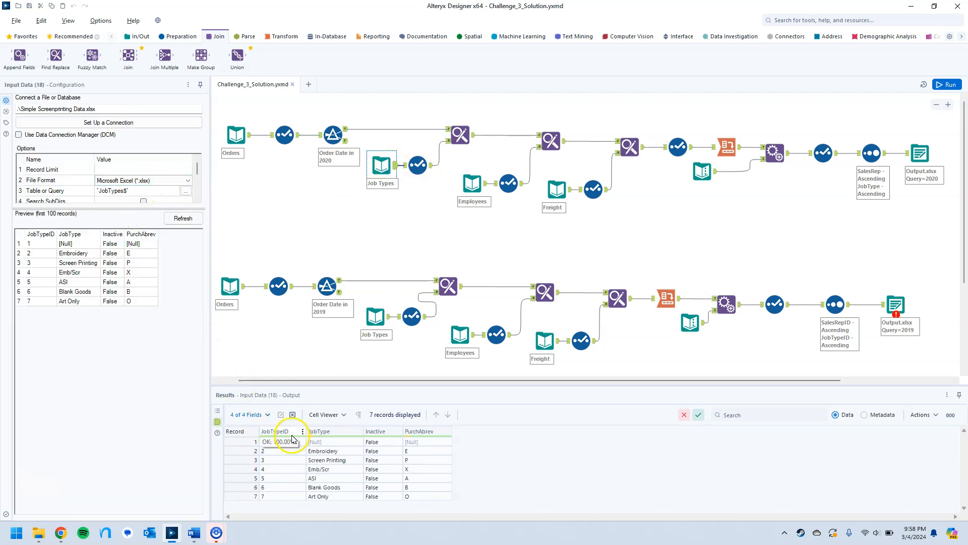
pyautogui.click(272, 461)
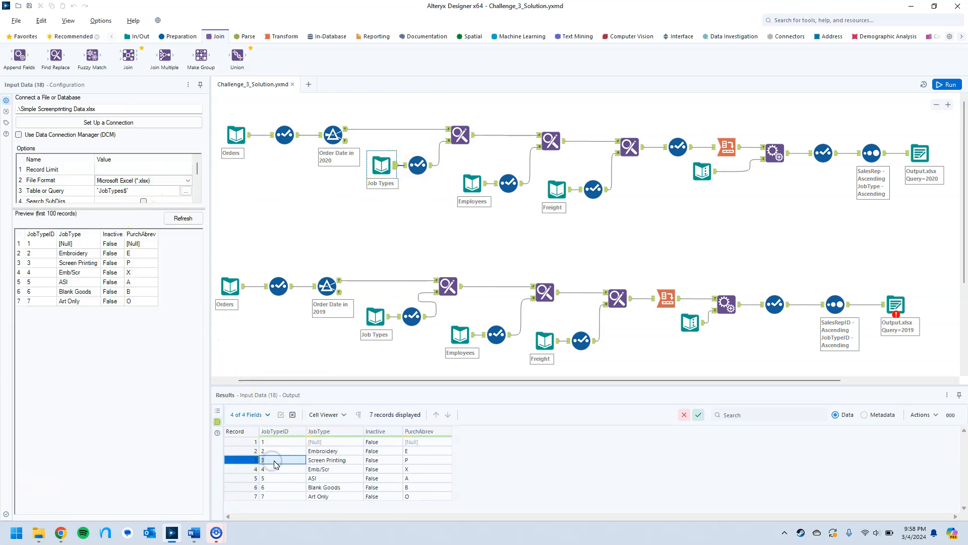
pyautogui.click(328, 460)
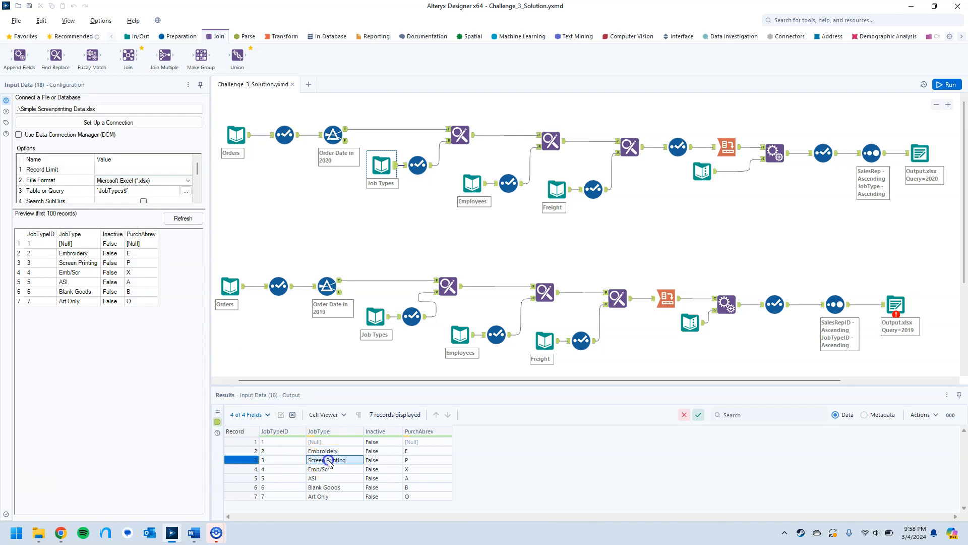
pyautogui.click(462, 136)
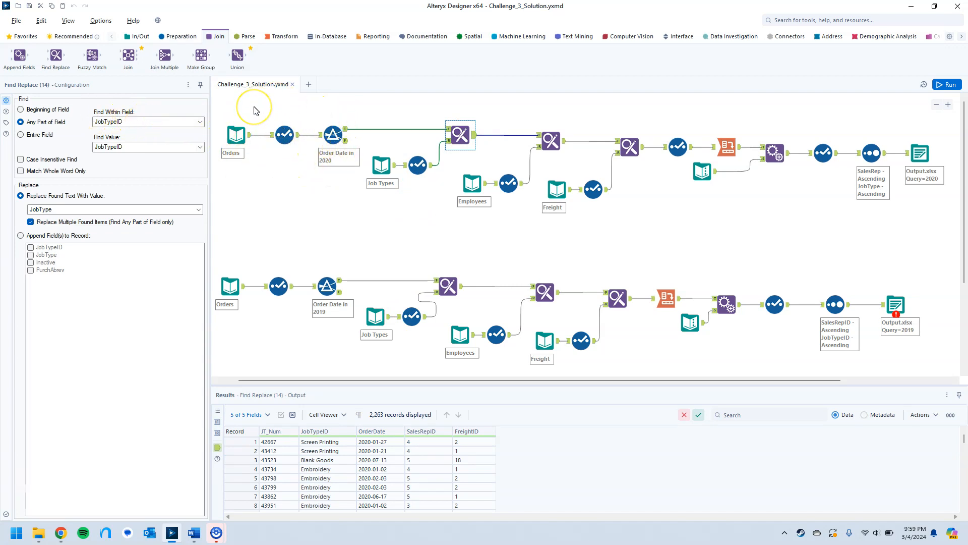
pyautogui.click(250, 146)
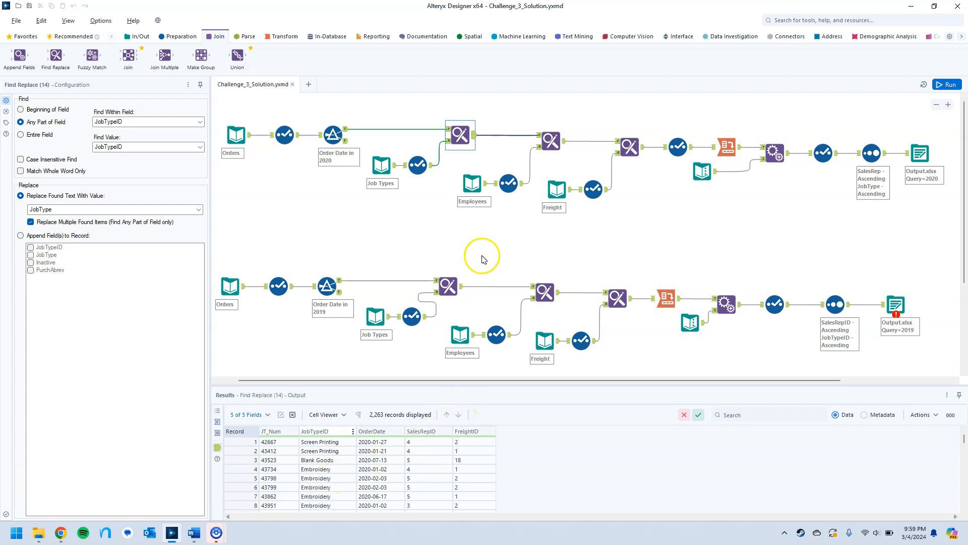
# Review the Employees input, its Select tool's field types, and the Find Replace tool that swaps SalesRepID for Employee_Name.
pyautogui.click(473, 186)
pyautogui.click(508, 182)
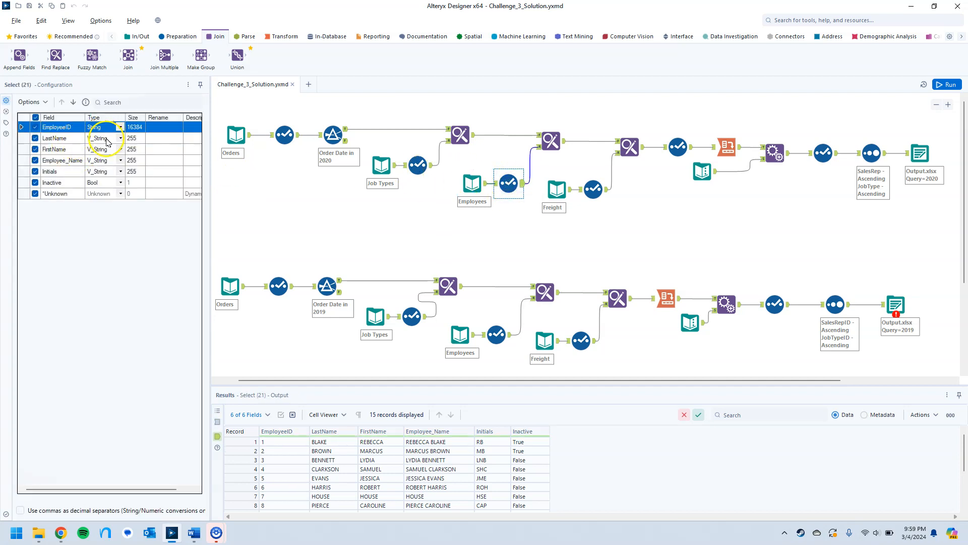
pyautogui.click(107, 139)
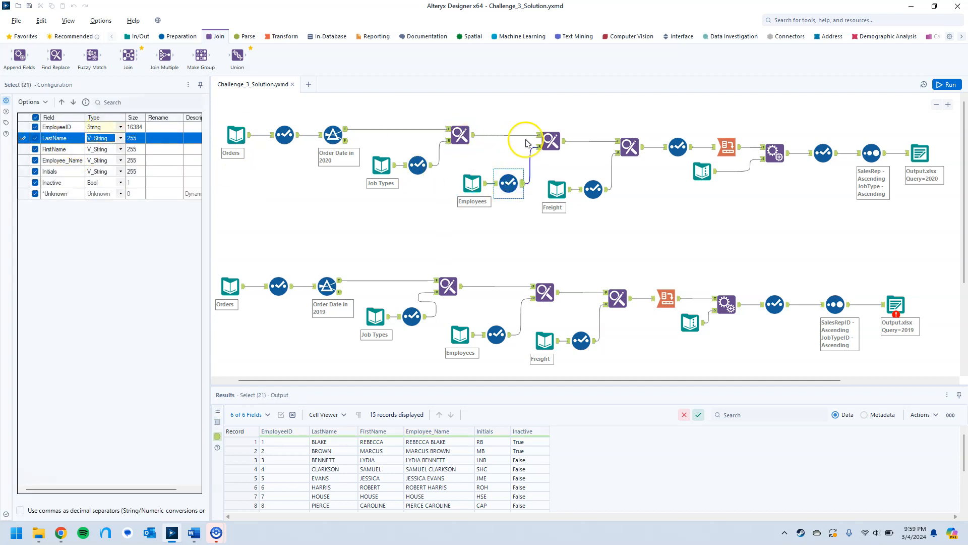
pyautogui.click(550, 140)
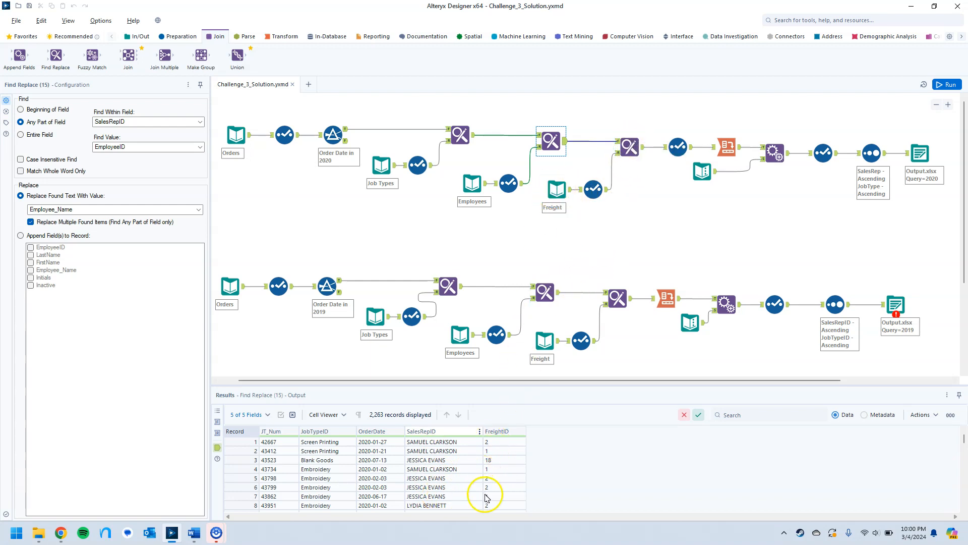
# Review the Freight input, its Select tool's field types, and the Find Replace tool that swaps FreightID for FreightType.
pyautogui.click(557, 189)
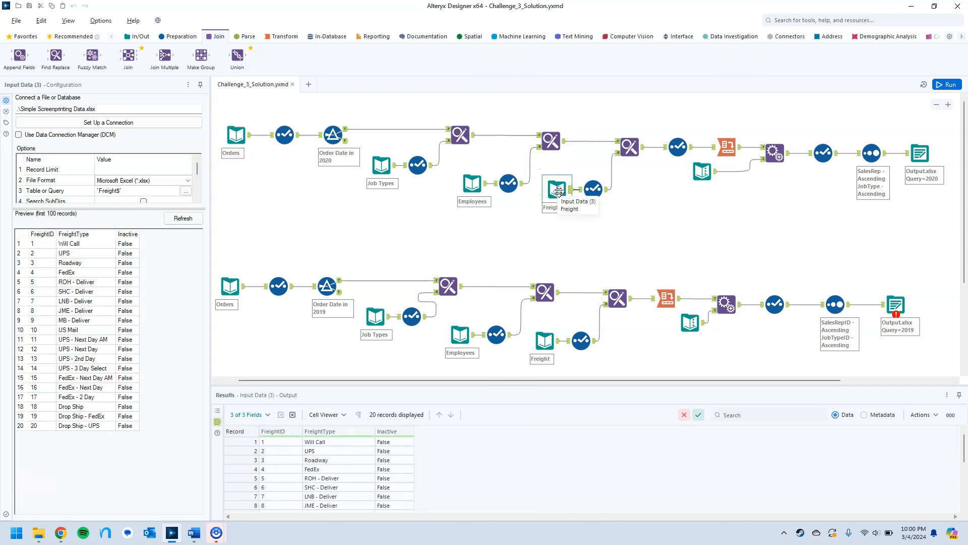
pyautogui.click(593, 189)
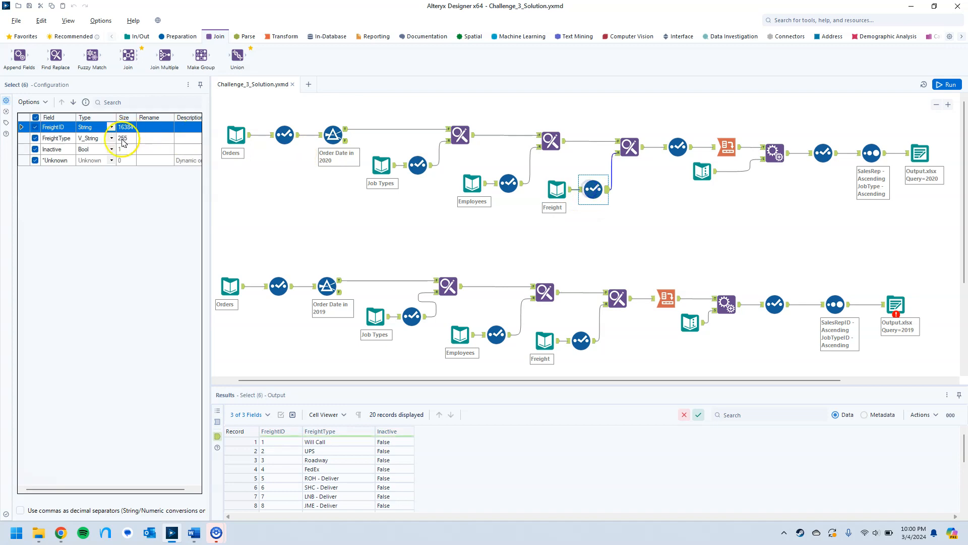
pyautogui.click(95, 149)
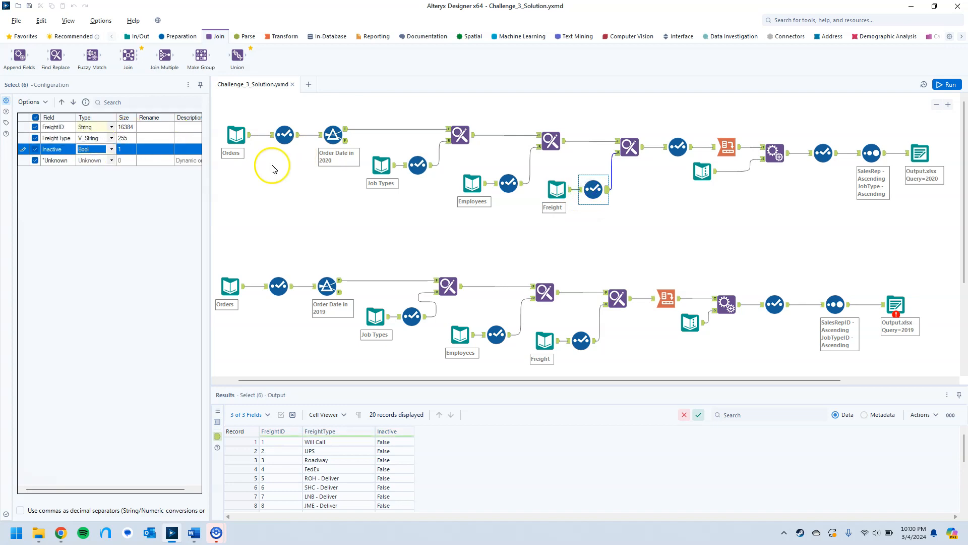
pyautogui.click(628, 148)
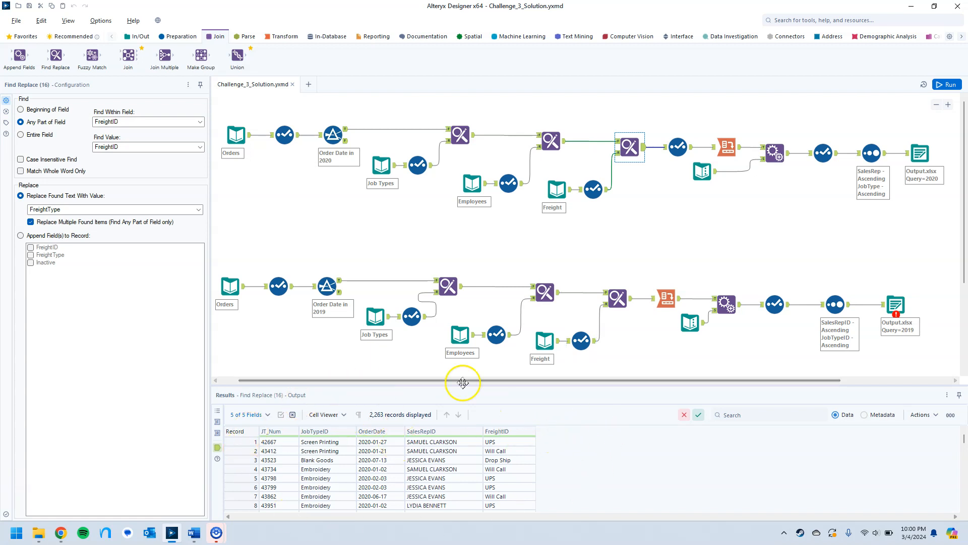
# Open the Select tool before the 2020 Cross Tab, and switch to Word to reread hints 2 and 3.
pyautogui.click(678, 146)
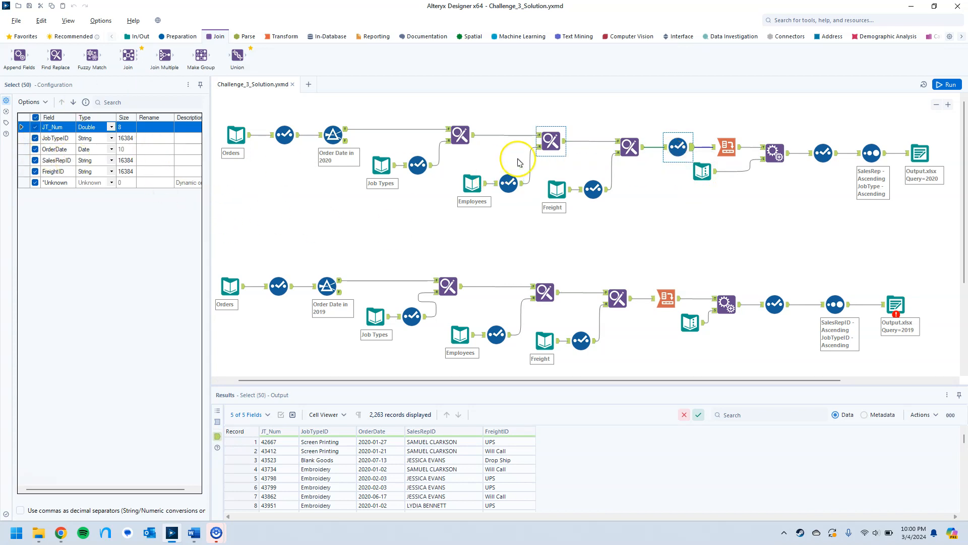
pyautogui.hotkey('alt', 'Tab')
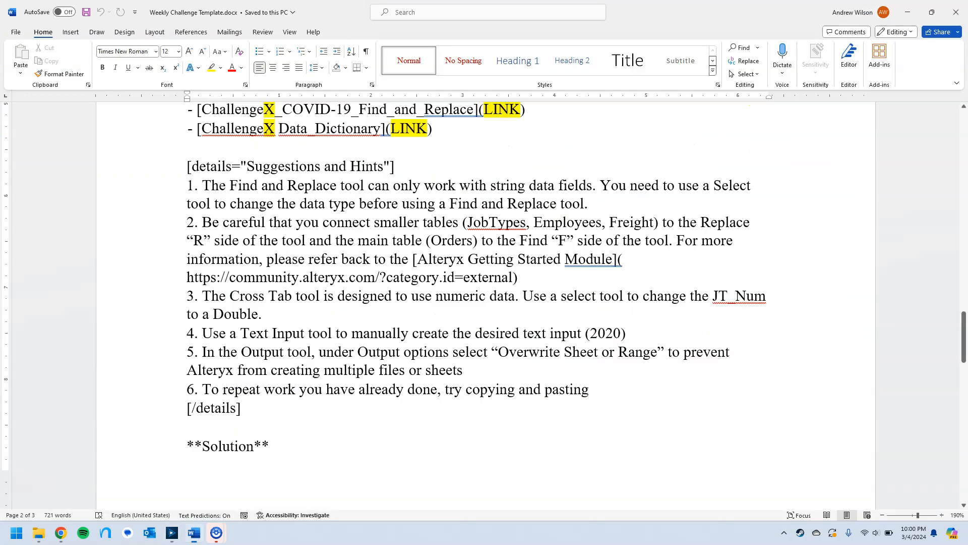
pyautogui.moveTo(519, 277); pyautogui.dragTo(195, 221)
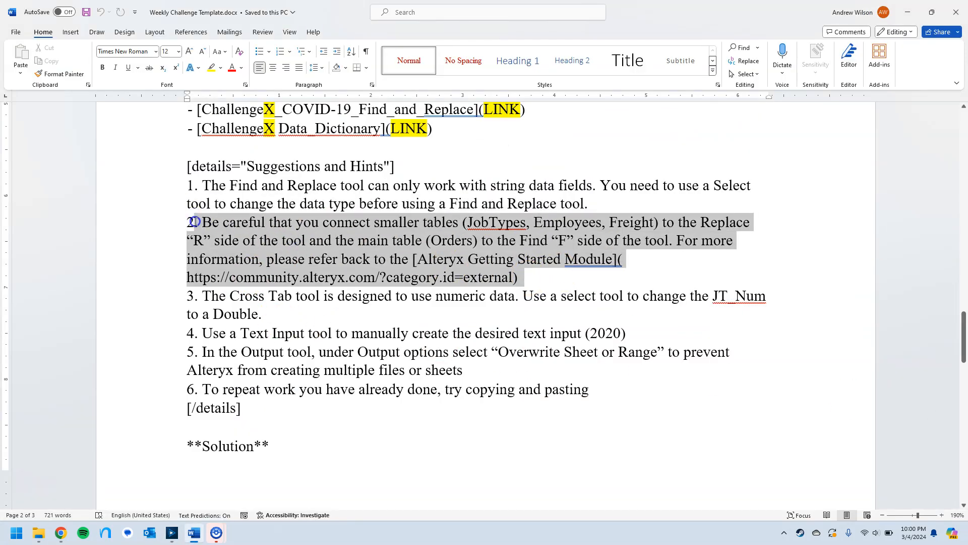
pyautogui.moveTo(203, 295); pyautogui.dragTo(259, 308)
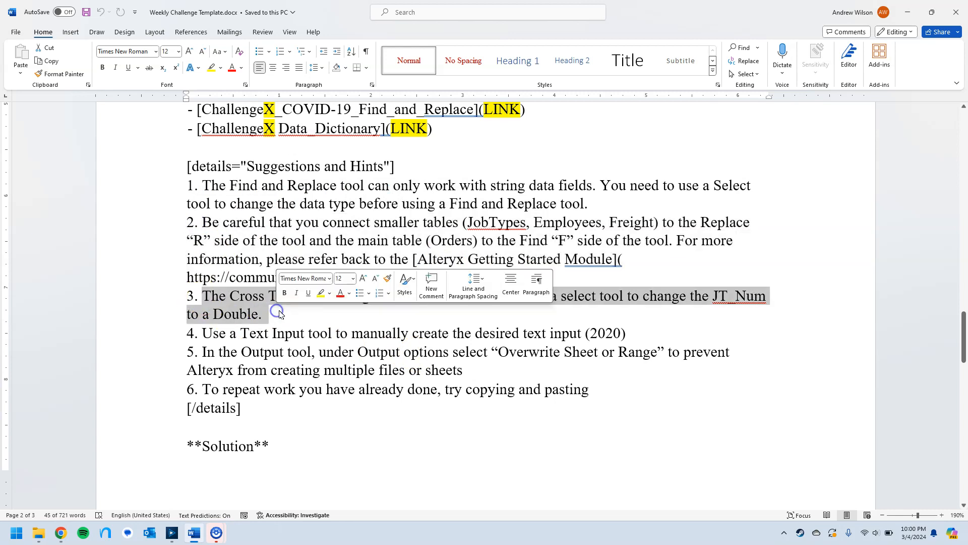
pyautogui.click(596, 305)
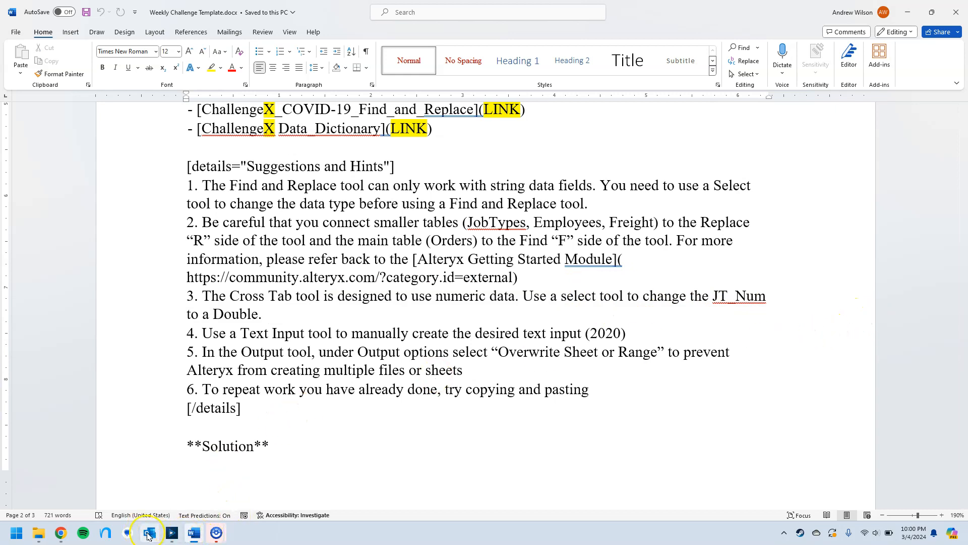
# Switch to Alteryx Designer and check the JT_Num data type in the Select tool before the 2020 Cross Tab.
pyautogui.click(172, 533)
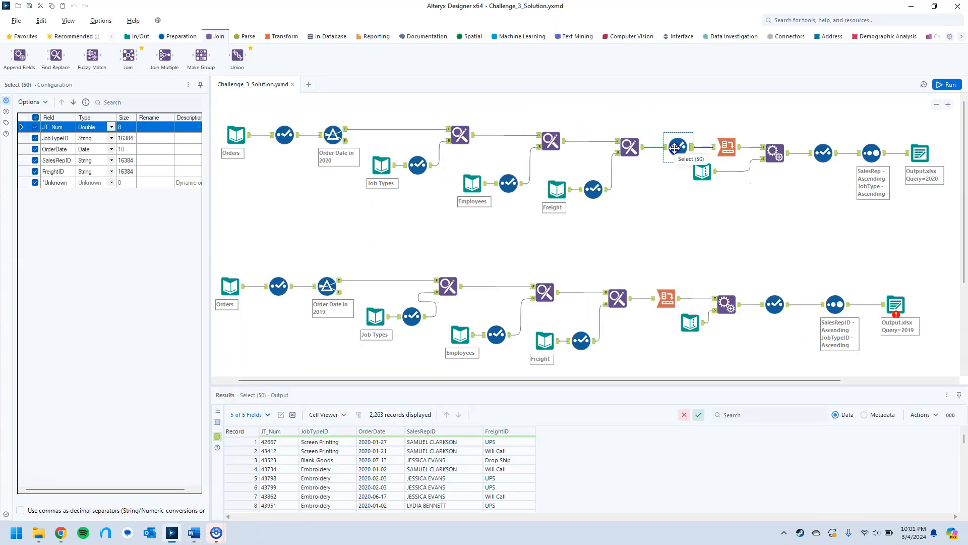
pyautogui.click(96, 138)
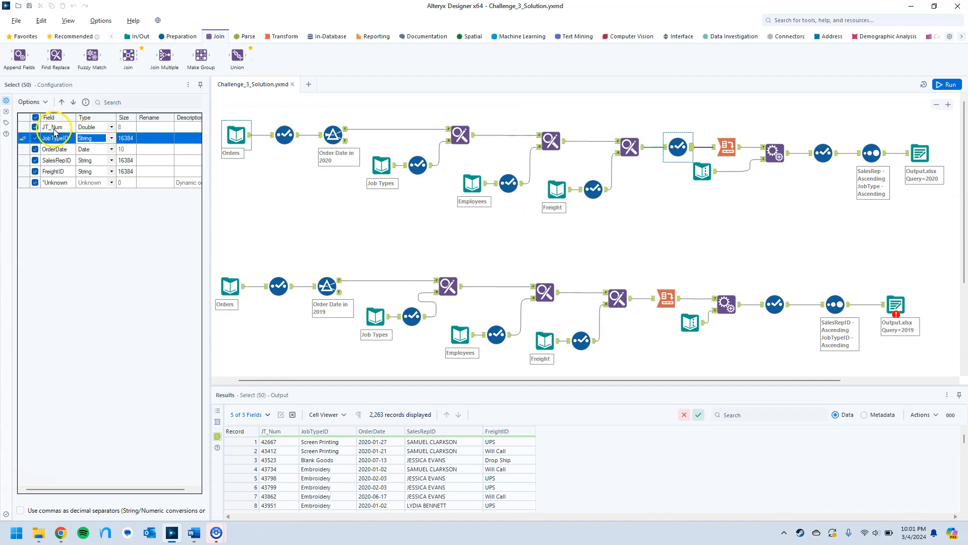
pyautogui.click(56, 128)
pyautogui.click(102, 129)
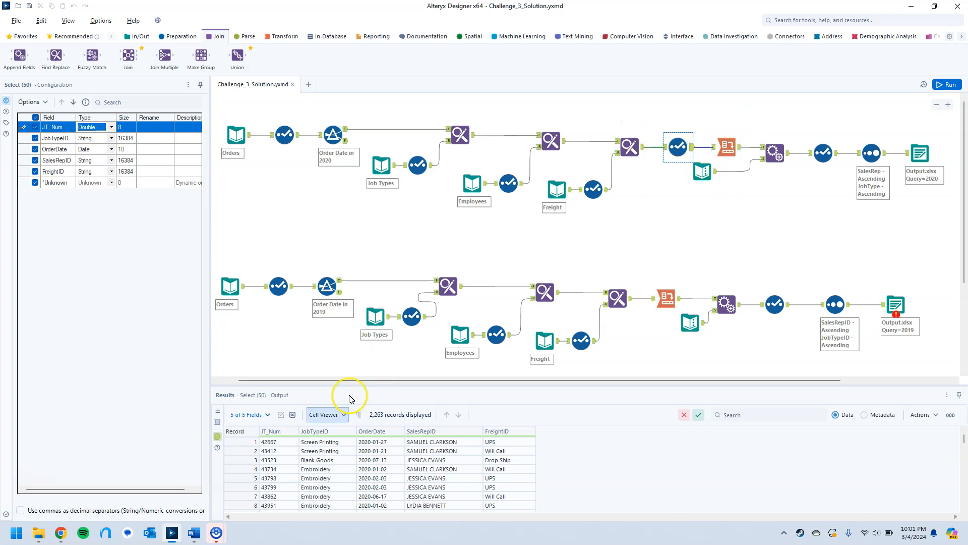
# Switch to Word and reread hint 4 about using a Text Input tool.
pyautogui.click(188, 535)
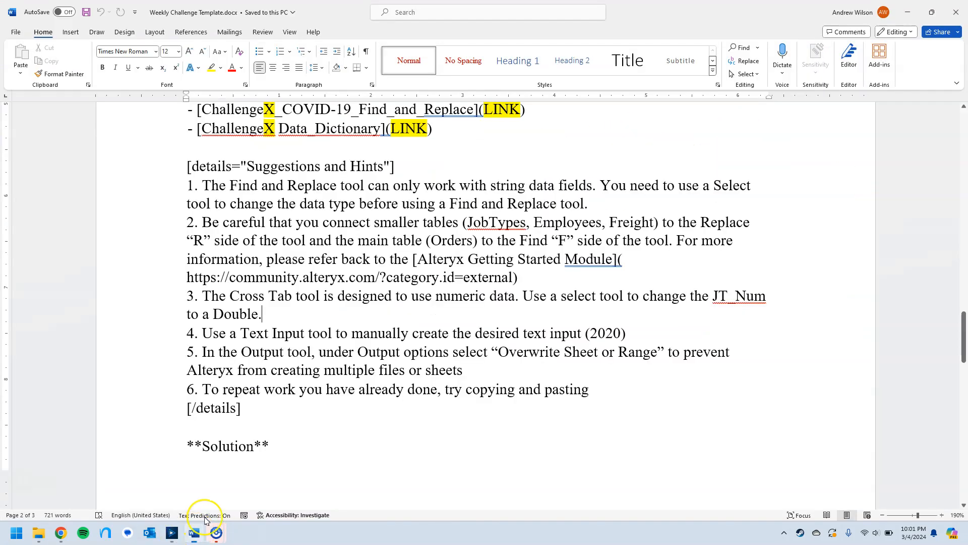
pyautogui.moveTo(203, 333); pyautogui.dragTo(613, 334)
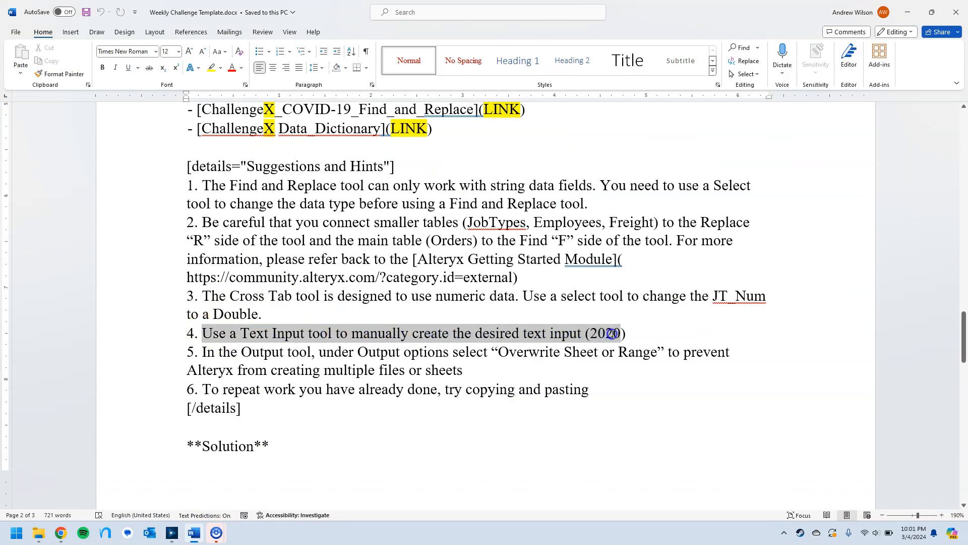
# Switch to Alteryx Designer, examine the 2020 branch's Append Fields and Text Input tools, and move the Text Input directly beneath the Cross Tab.
pyautogui.click(172, 535)
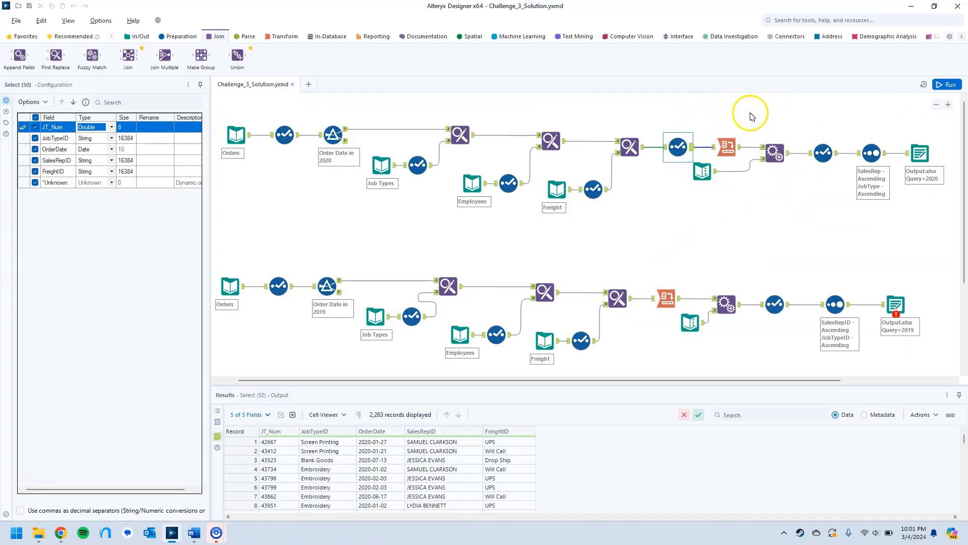
pyautogui.click(776, 151)
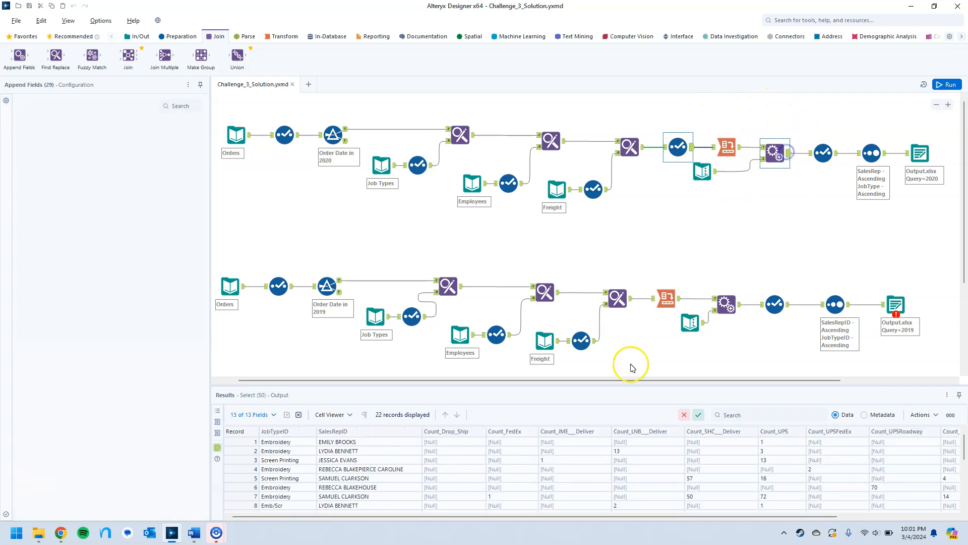
pyautogui.click(716, 171)
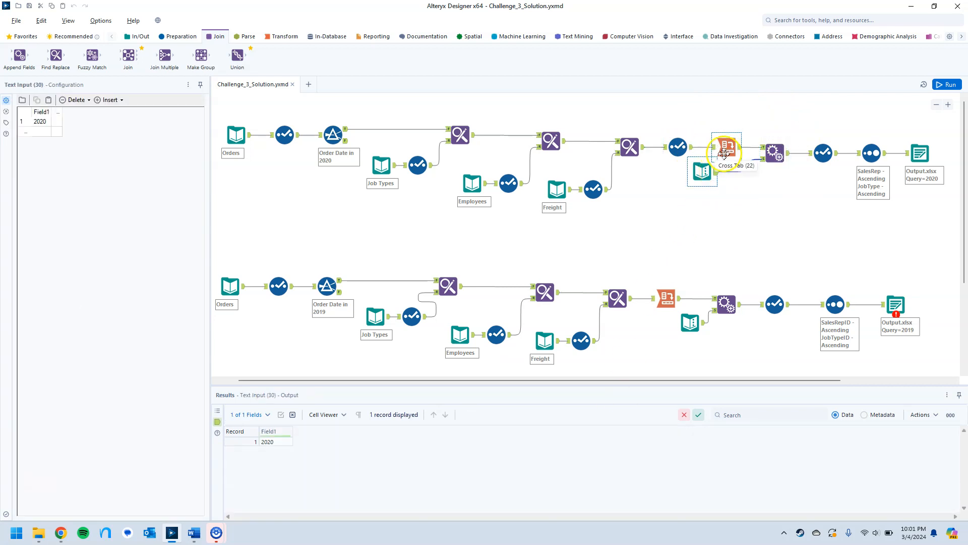
pyautogui.moveTo(701, 170); pyautogui.dragTo(728, 175)
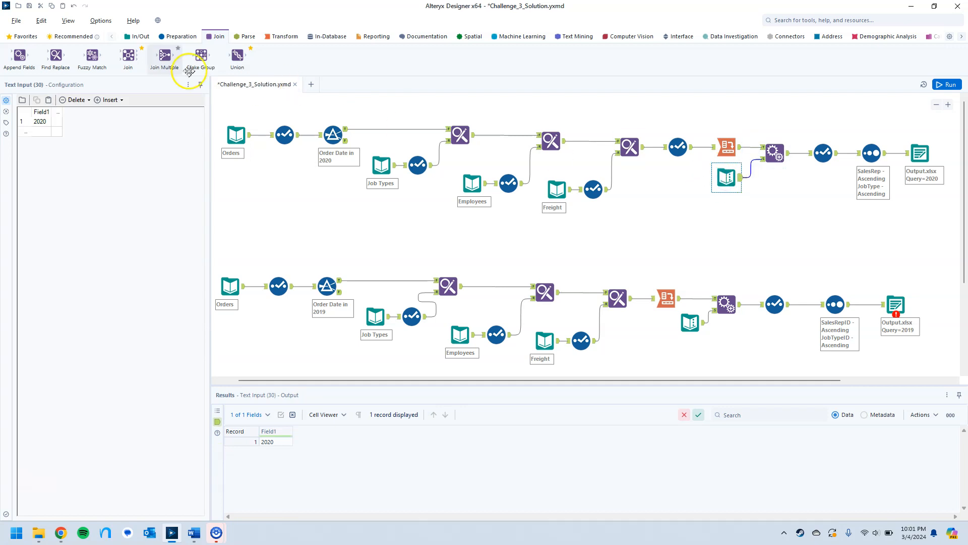
# Add a new Text Input tool on the empty canvas below the 2020 branch and enter 2020 in its first row.
pyautogui.click(23, 36)
pyautogui.moveTo(129, 55); pyautogui.dragTo(666, 195)
pyautogui.click(36, 123)
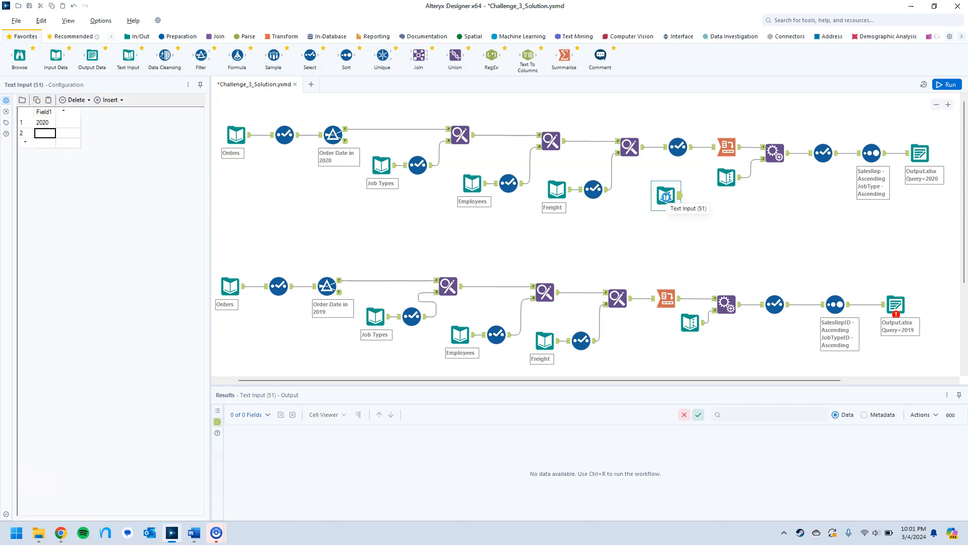
# Delete the newly added Text Input tool and review the output records of the Select tool before the 2020 Cross Tab.
pyautogui.press('Delete')
pyautogui.click(729, 151)
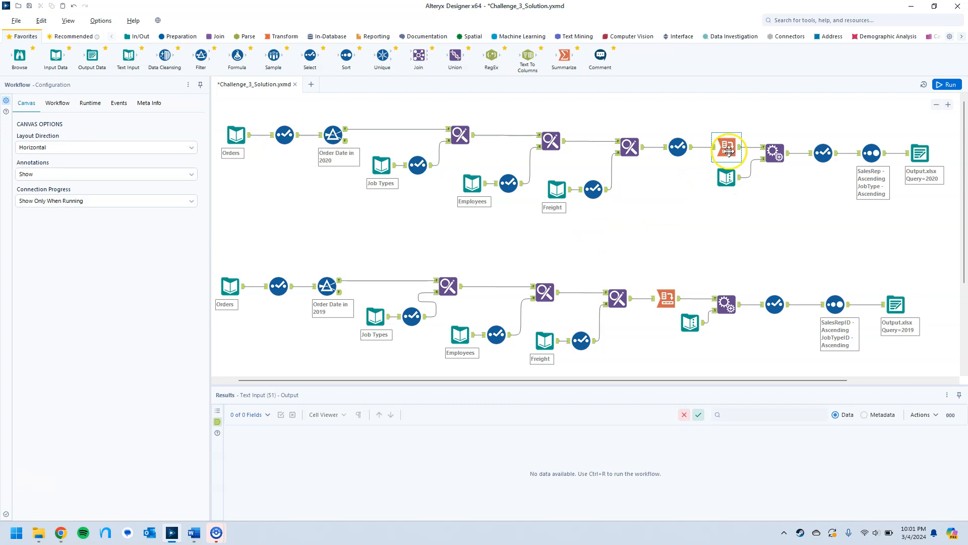
pyautogui.click(690, 150)
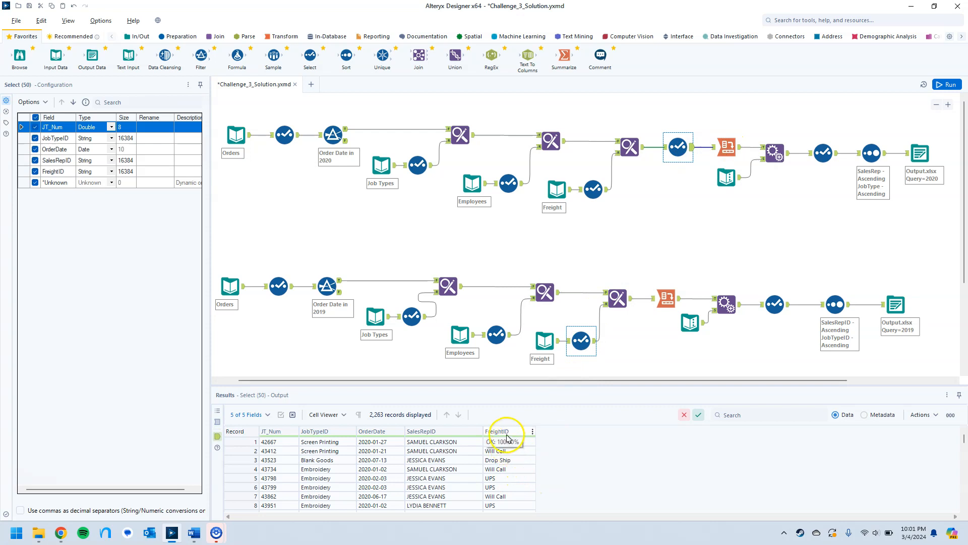
pyautogui.scroll(-10, 514, 469)
pyautogui.scroll(10, 507, 472)
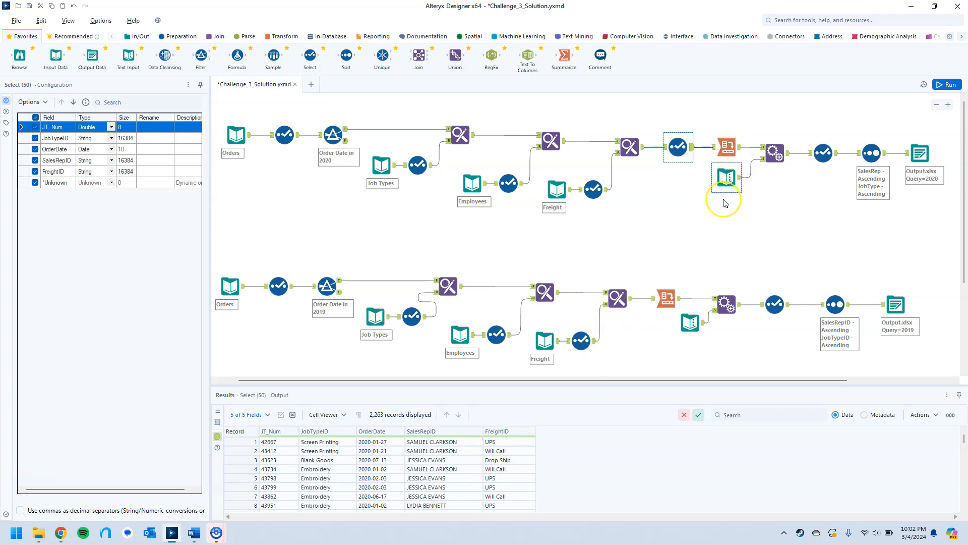
# Examine the 2020 Cross Tab output, comparing job type and sales rep rows with the count columns for each shipping type.
pyautogui.click(727, 147)
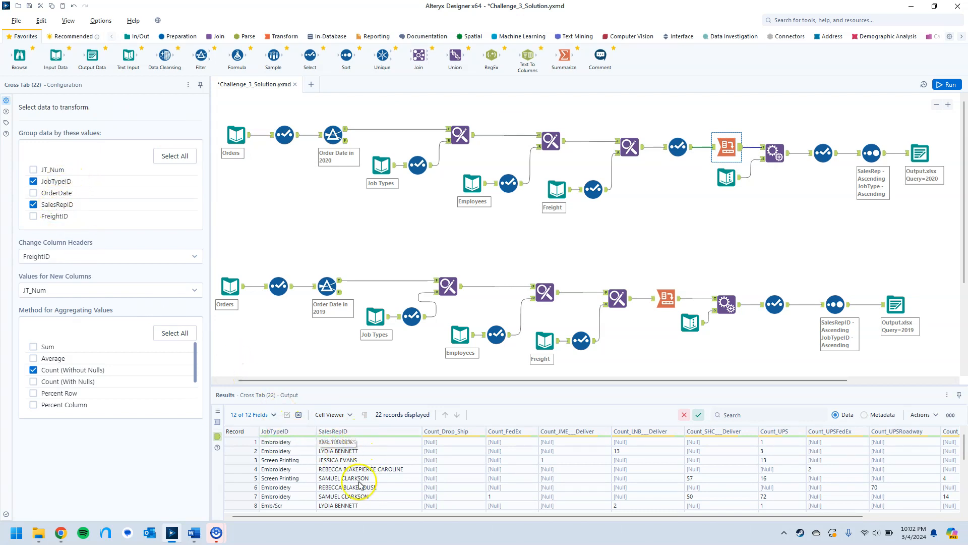
pyautogui.scroll(-3, 304, 472)
pyautogui.scroll(3, 309, 467)
pyautogui.click(336, 446)
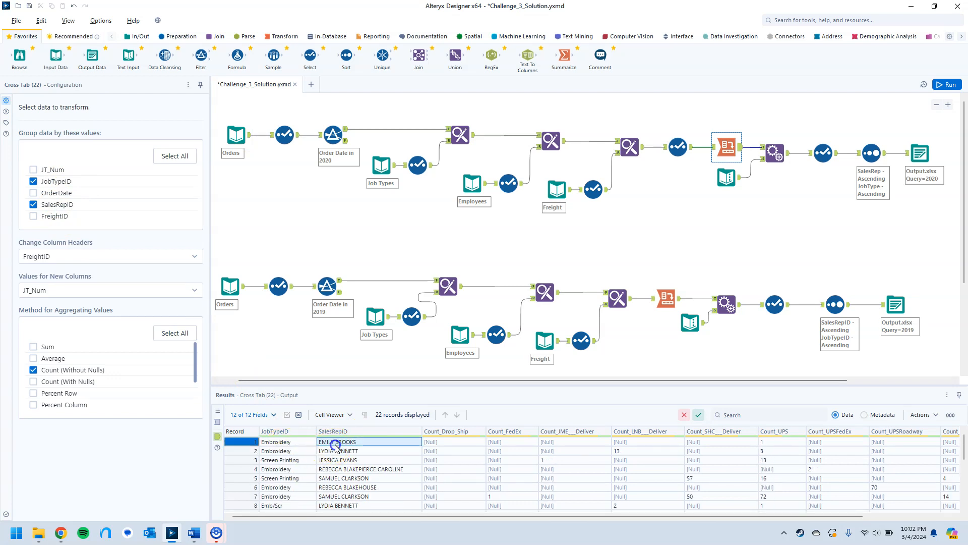
pyautogui.click(300, 445)
pyautogui.click(337, 443)
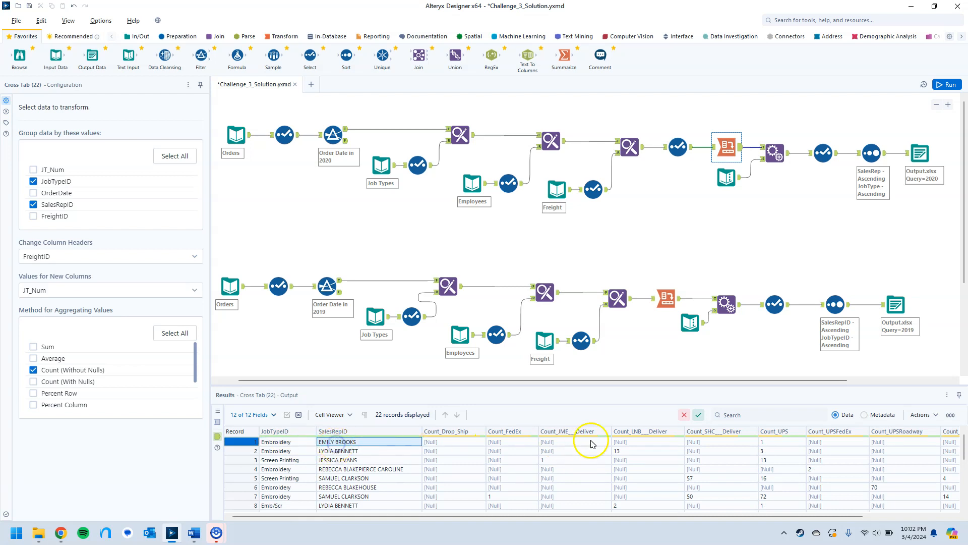
pyautogui.moveTo(588, 514); pyautogui.dragTo(689, 514)
pyautogui.moveTo(775, 514); pyautogui.dragTo(454, 504)
pyautogui.scroll(-1, 303, 462)
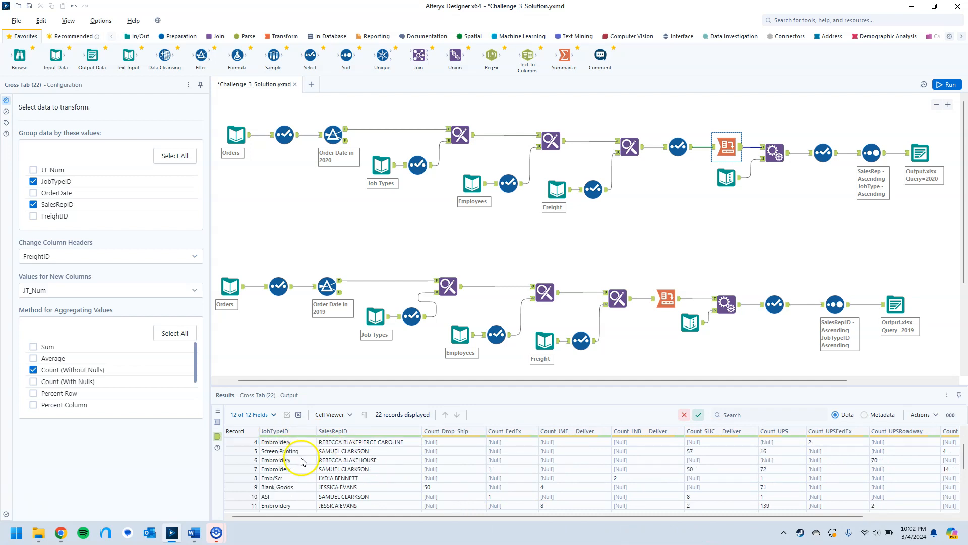
pyautogui.click(297, 454)
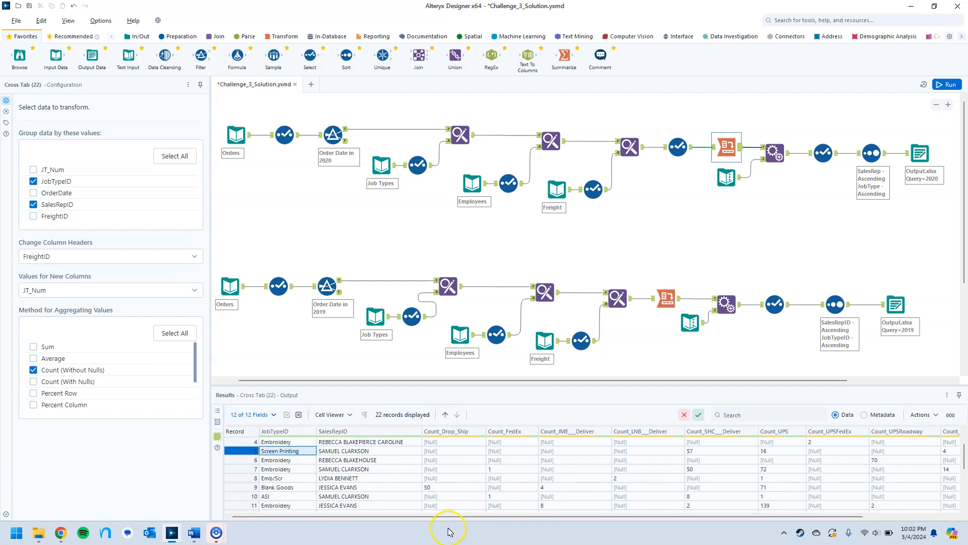
pyautogui.moveTo(456, 517); pyautogui.dragTo(312, 490)
# Check FreightID as the Cross Tab's column header field and JT_Num as its value field against the Blank Goods Drop Ship count.
pyautogui.click(110, 260)
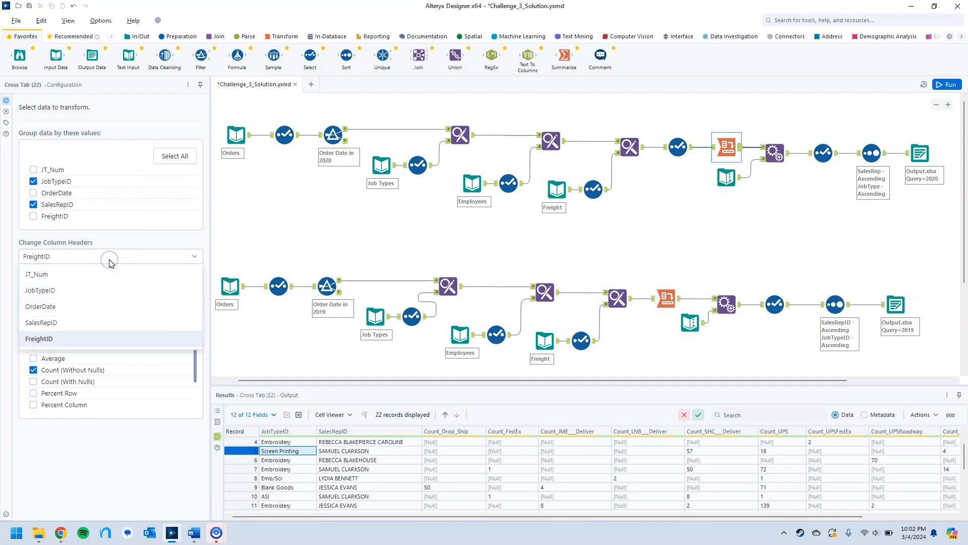
pyautogui.click(67, 339)
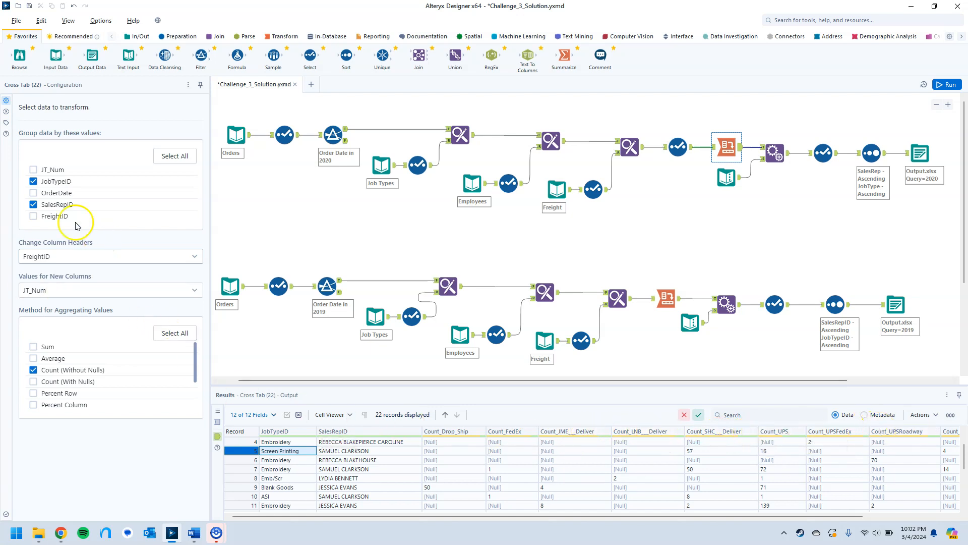
pyautogui.click(71, 292)
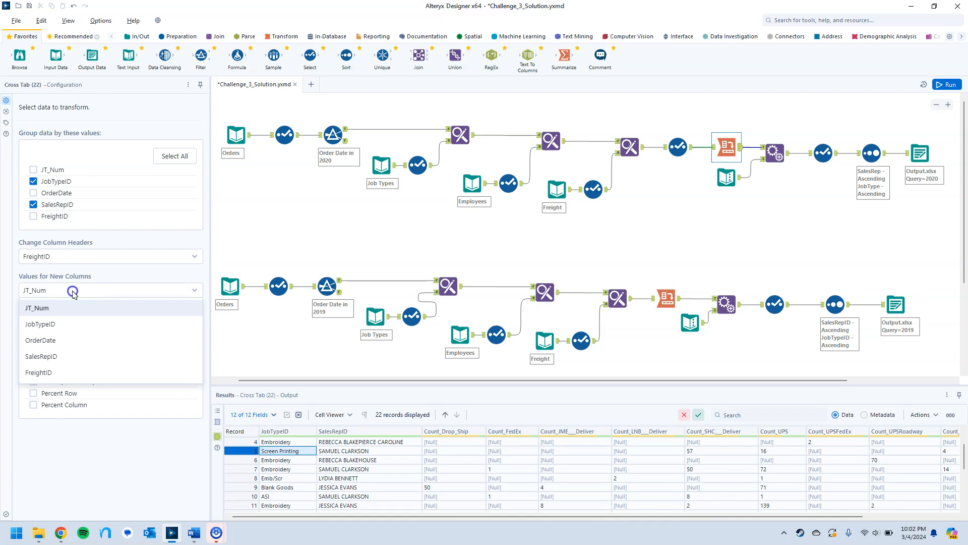
pyautogui.click(72, 291)
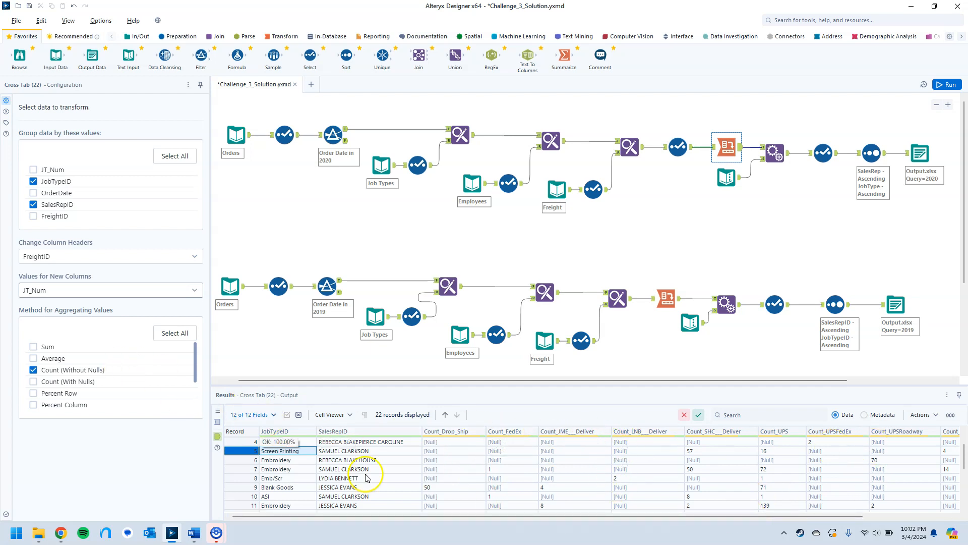
pyautogui.click(441, 488)
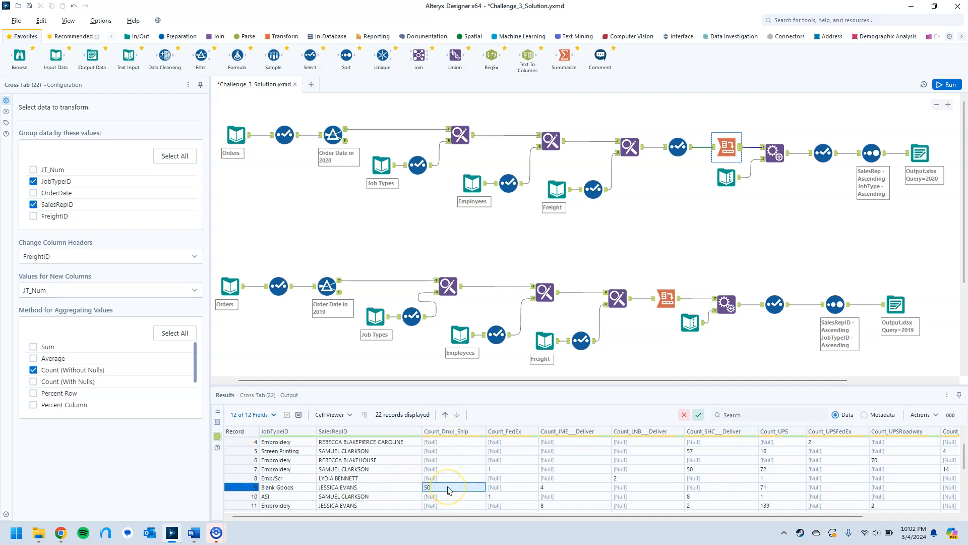
# Examine the 2020 branch's Text Input and Append Fields tools, including the Join tool category and the appended Field1 column in the output.
pyautogui.click(728, 178)
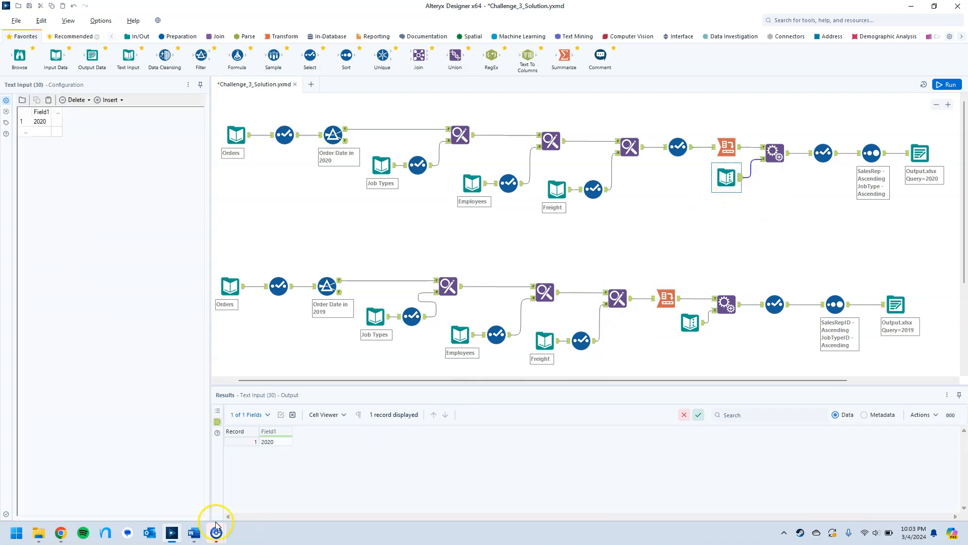
pyautogui.click(775, 152)
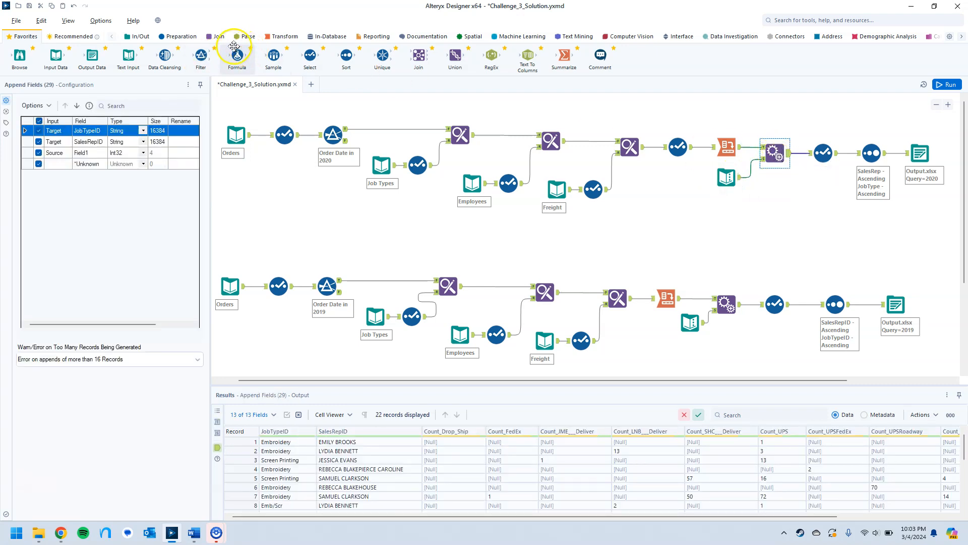
pyautogui.click(220, 37)
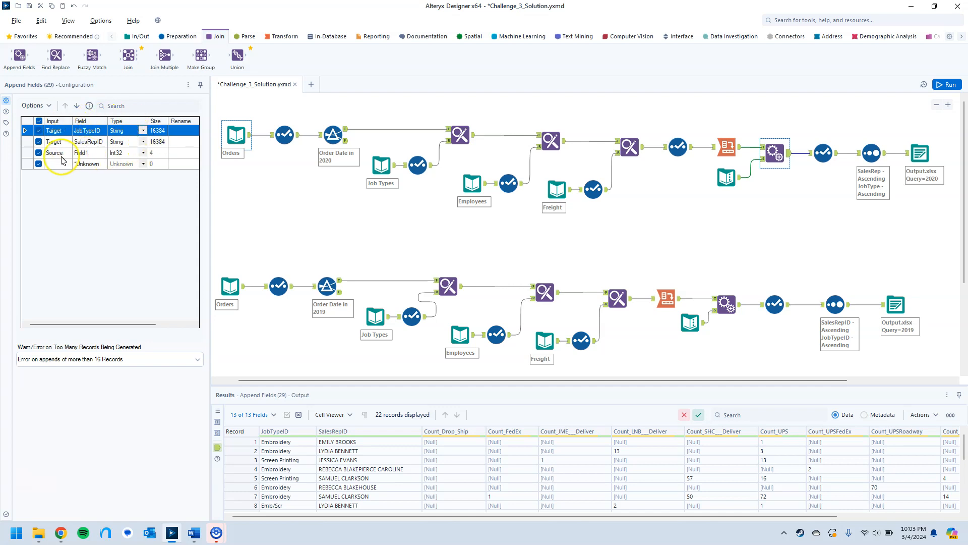
pyautogui.click(95, 153)
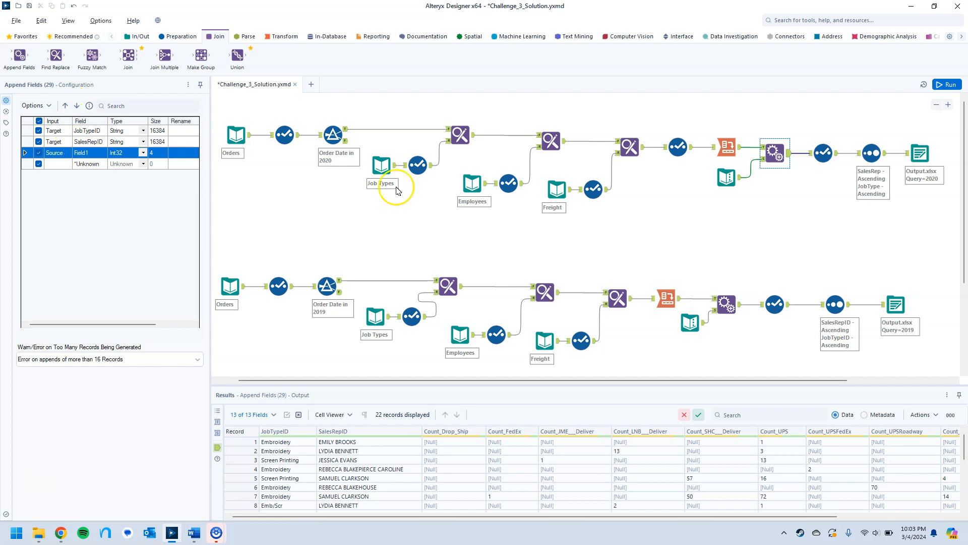
pyautogui.click(726, 177)
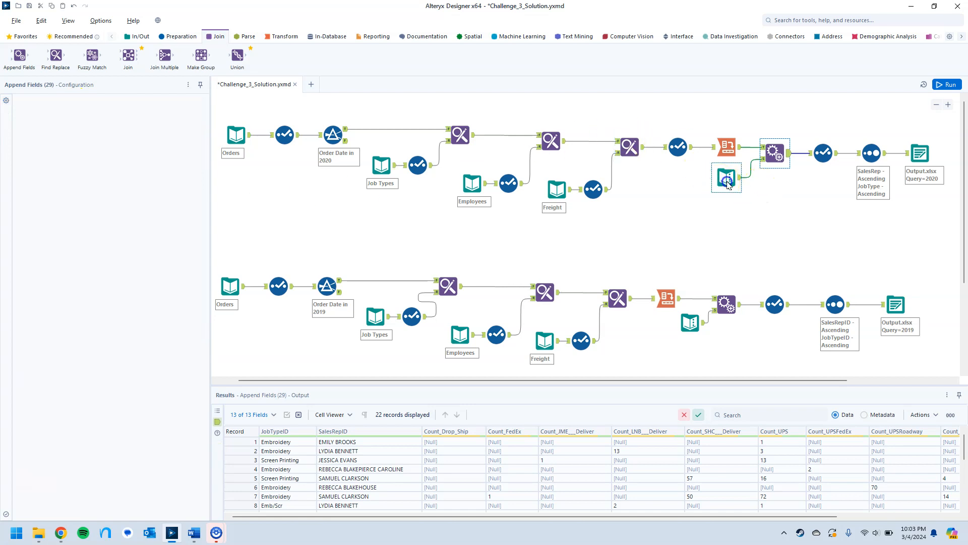
pyautogui.click(787, 154)
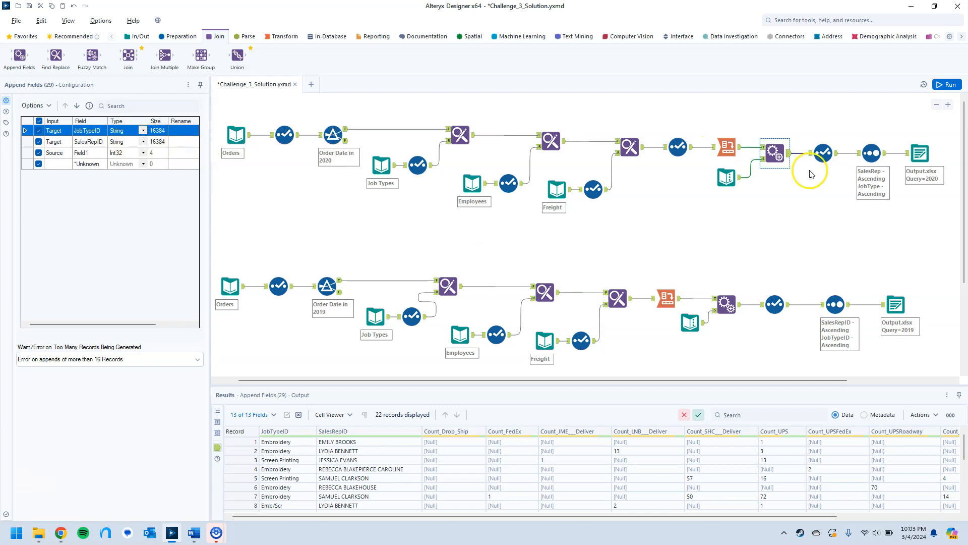
pyautogui.moveTo(281, 523); pyautogui.dragTo(681, 517)
pyautogui.click(946, 431)
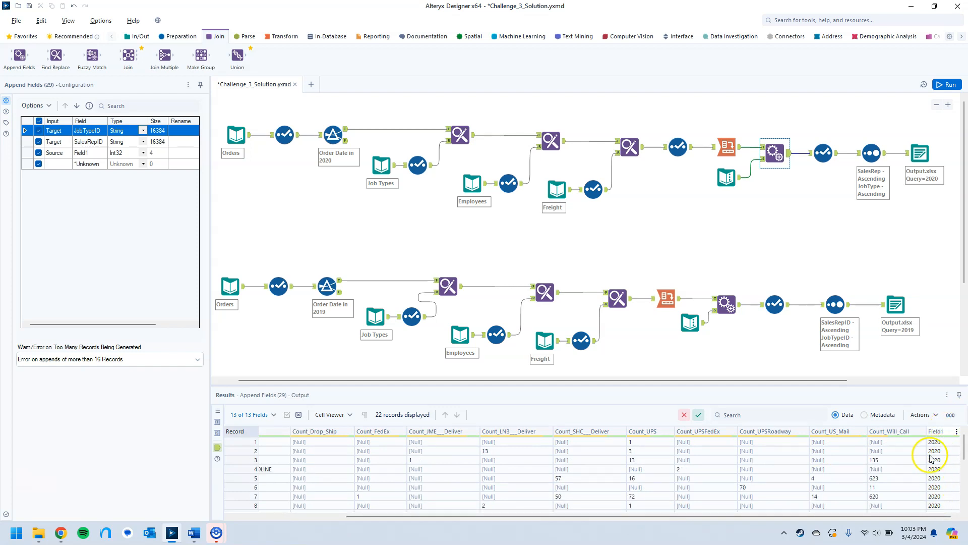
# Widen the configuration of the Select tool after Append Fields and try moving Field1 down the field order and back to first place.
pyautogui.click(823, 154)
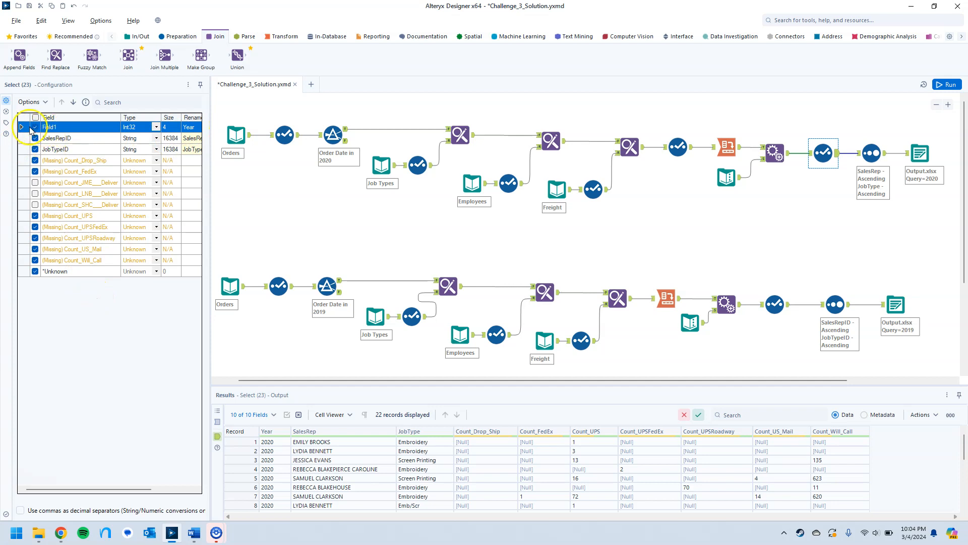
pyautogui.moveTo(211, 192); pyautogui.dragTo(246, 193)
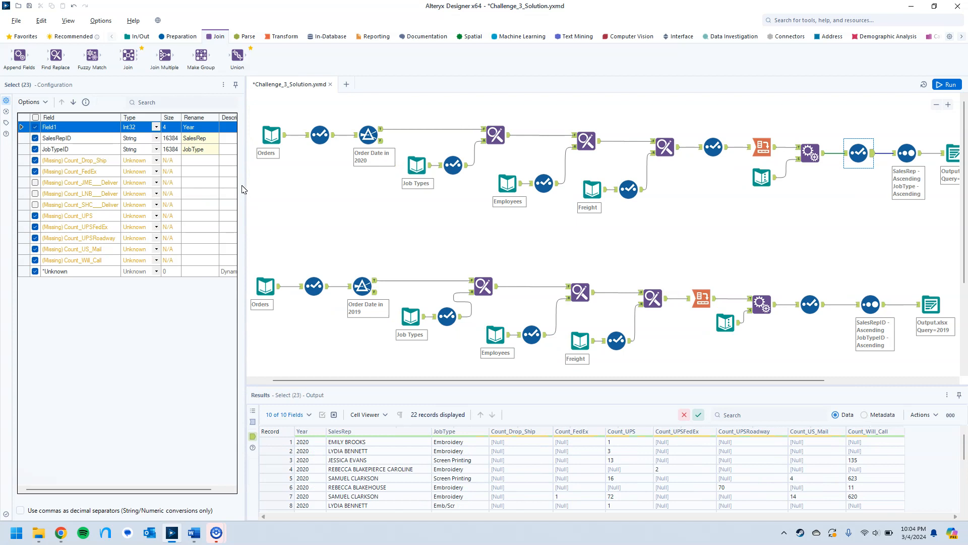
pyautogui.click(73, 102)
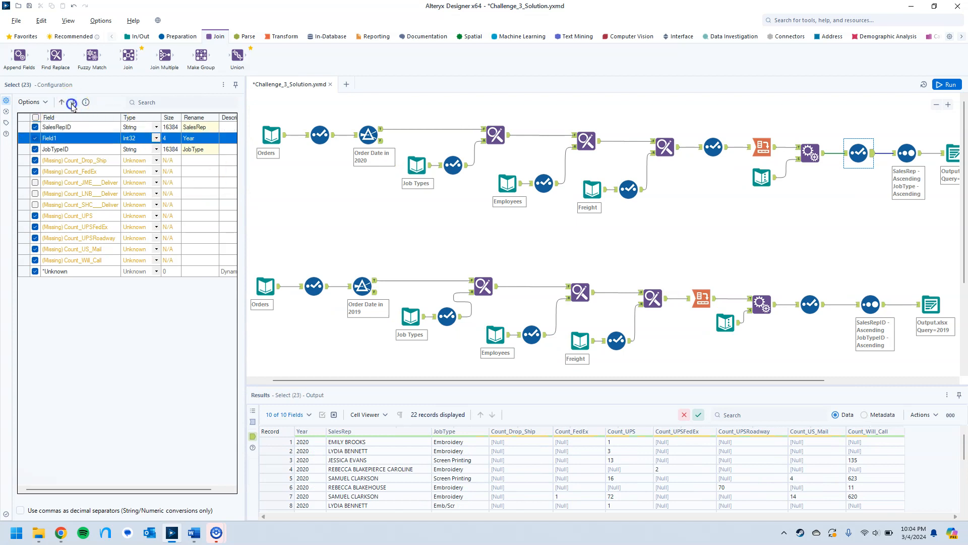
pyautogui.click(64, 103)
pyautogui.click(73, 103)
pyautogui.click(73, 103)
pyautogui.click(62, 102)
pyautogui.click(62, 103)
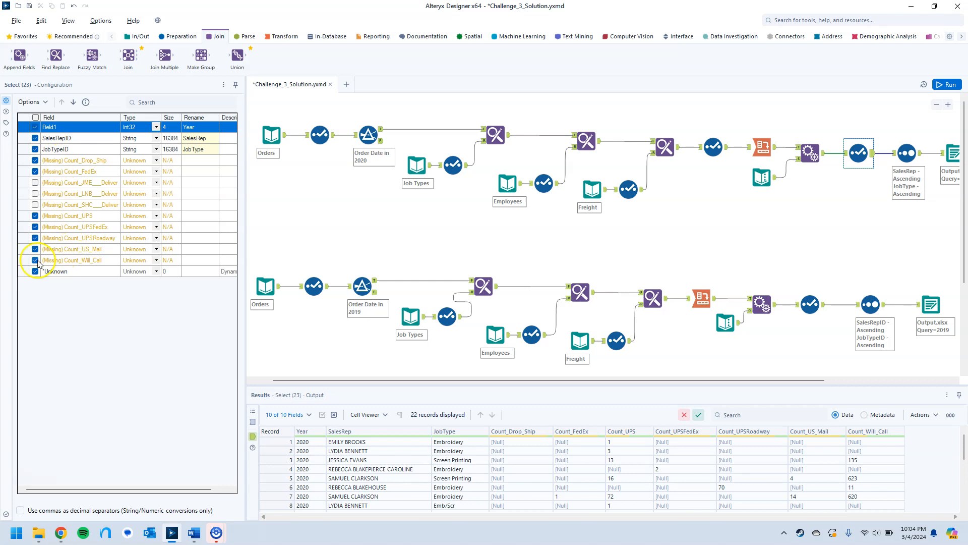
# Review the 2020 branch's Sort tool settings for the SalesRep and JobType columns.
pyautogui.moveTo(693, 382); pyautogui.dragTo(779, 381)
pyautogui.click(796, 154)
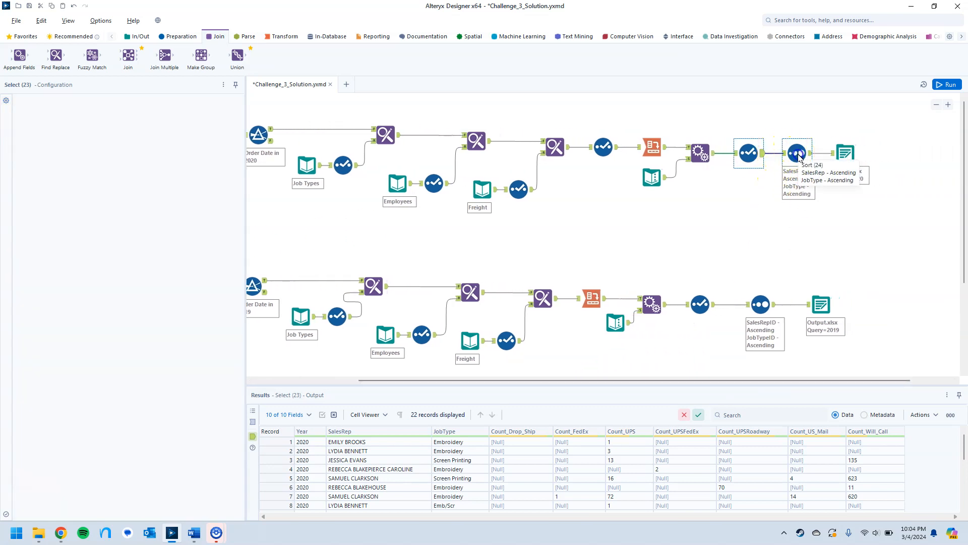
pyautogui.doubleClick(263, 286)
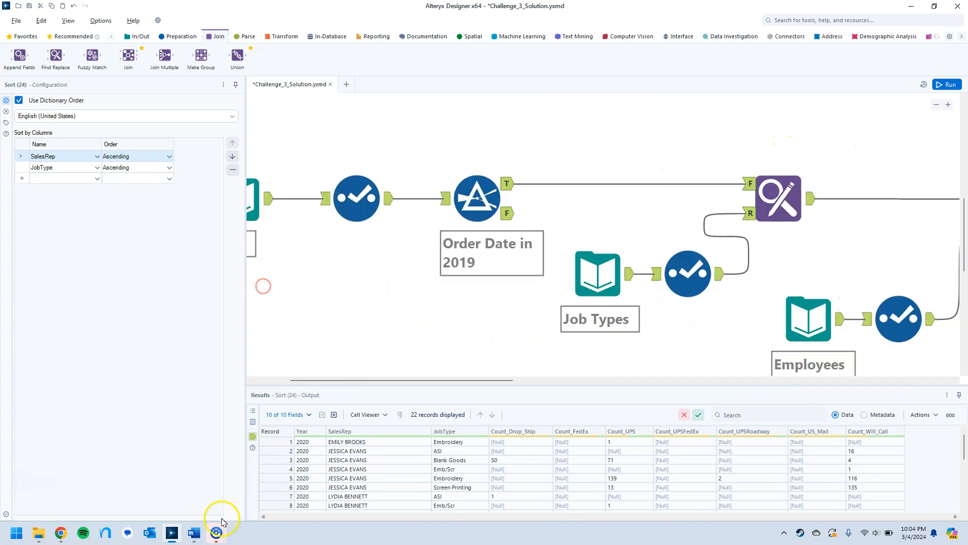
pyautogui.scroll(-5, 640, 220)
pyautogui.scroll(5, 638, 225)
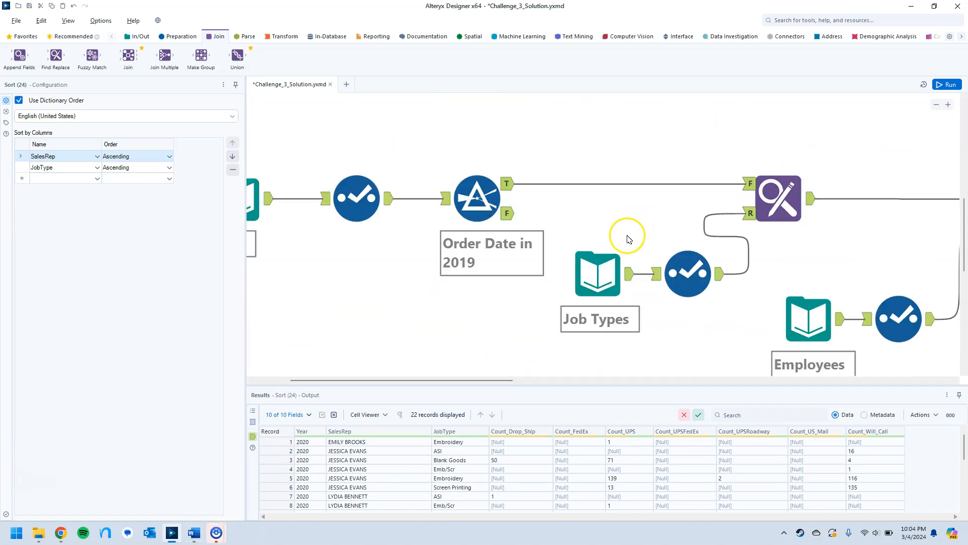
pyautogui.scroll(-5, 626, 234)
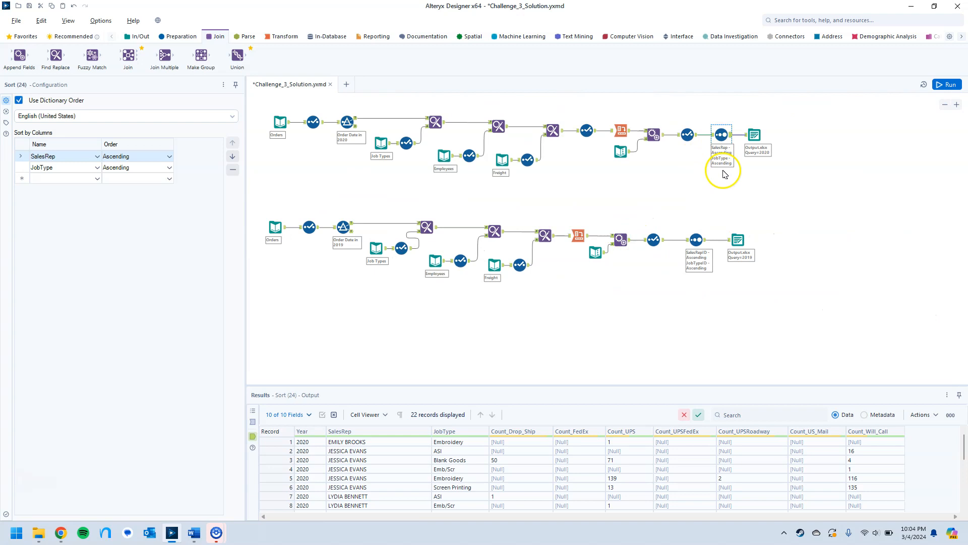
pyautogui.scroll(2, 725, 174)
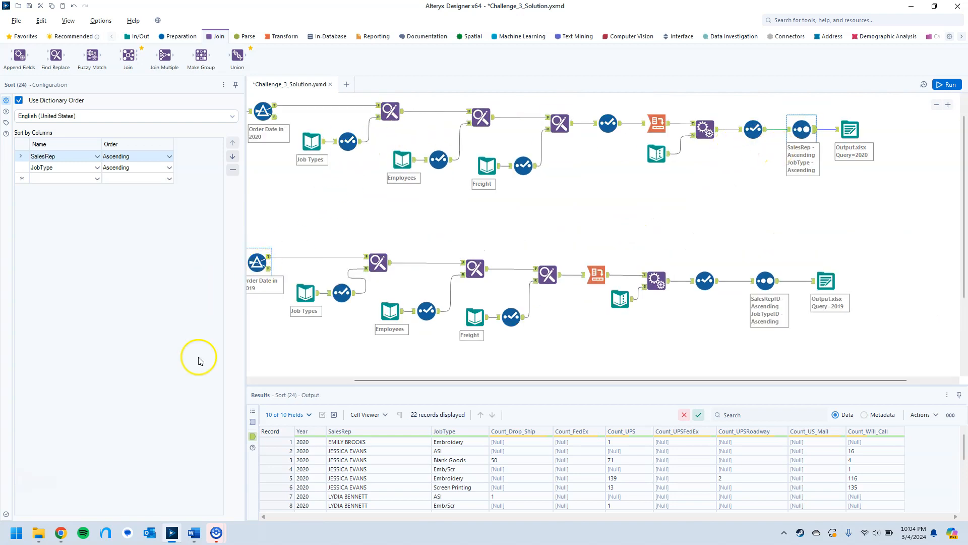
# Switch to Word and highlight guideline 6 on ordering the report by Sales Rep and Job Type from A-Z.
pyautogui.click(191, 539)
pyautogui.scroll(8, 368, 268)
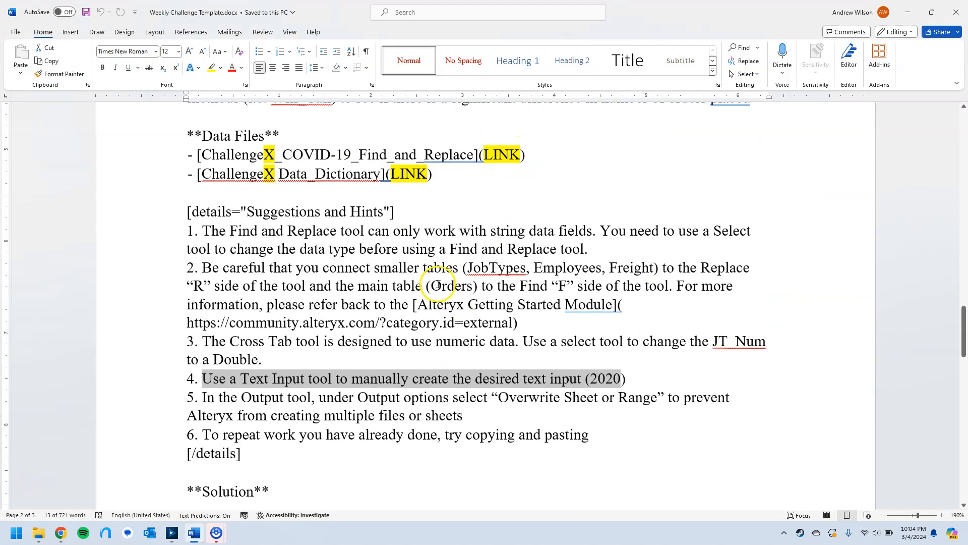
pyautogui.scroll(2, 303, 267)
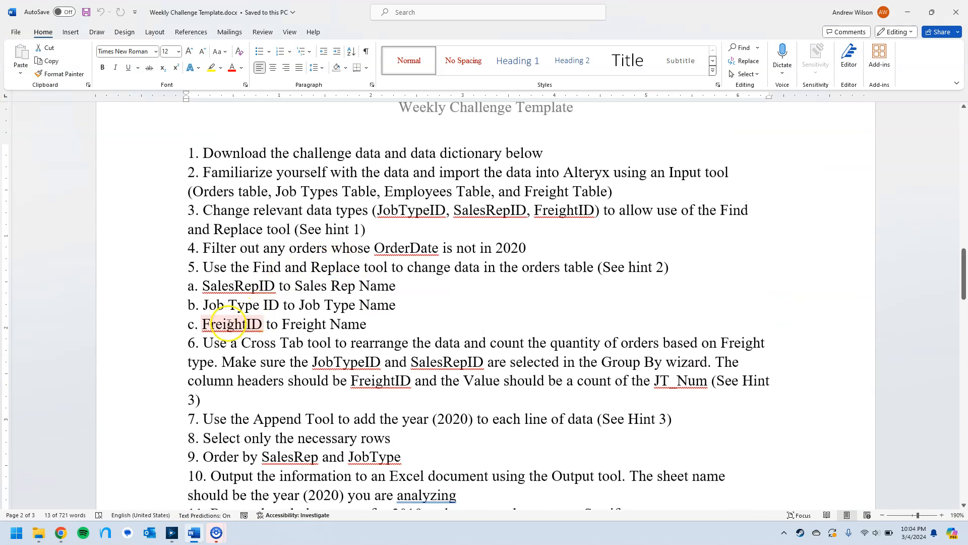
pyautogui.scroll(3, 248, 332)
pyautogui.scroll(6, 216, 288)
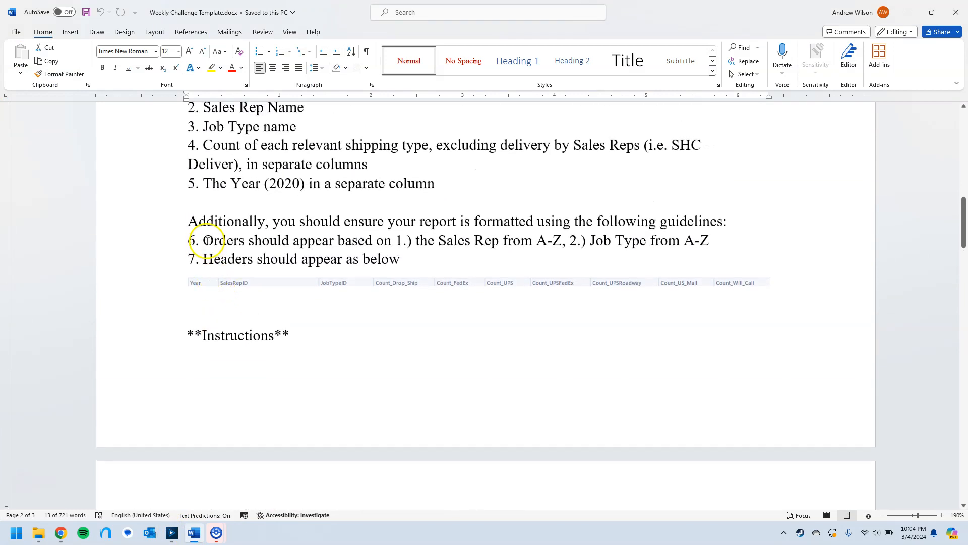
pyautogui.moveTo(207, 286); pyautogui.dragTo(676, 287)
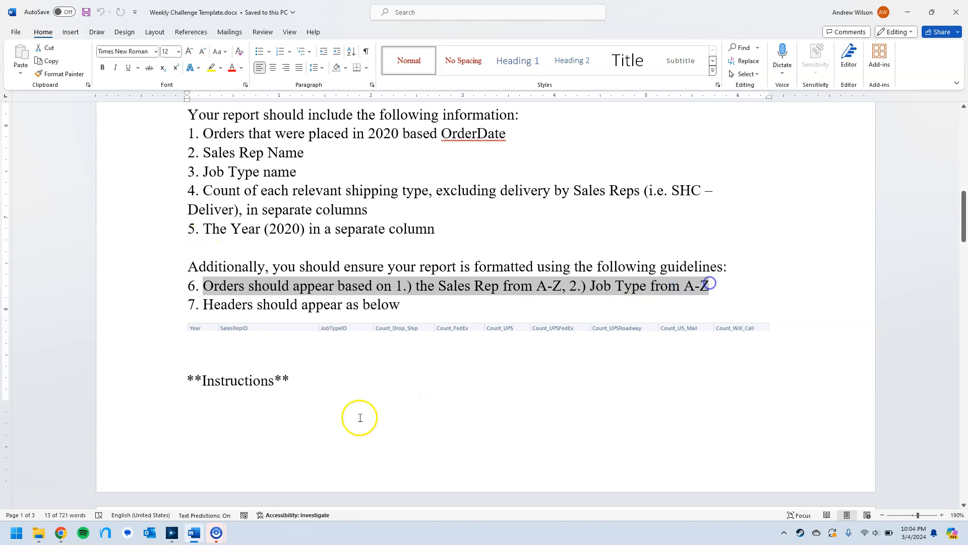
# Switch to Alteryx Designer, recheck the 2020 Sort settings, and open the configuration of the 2020 Output Data tool.
pyautogui.click(171, 532)
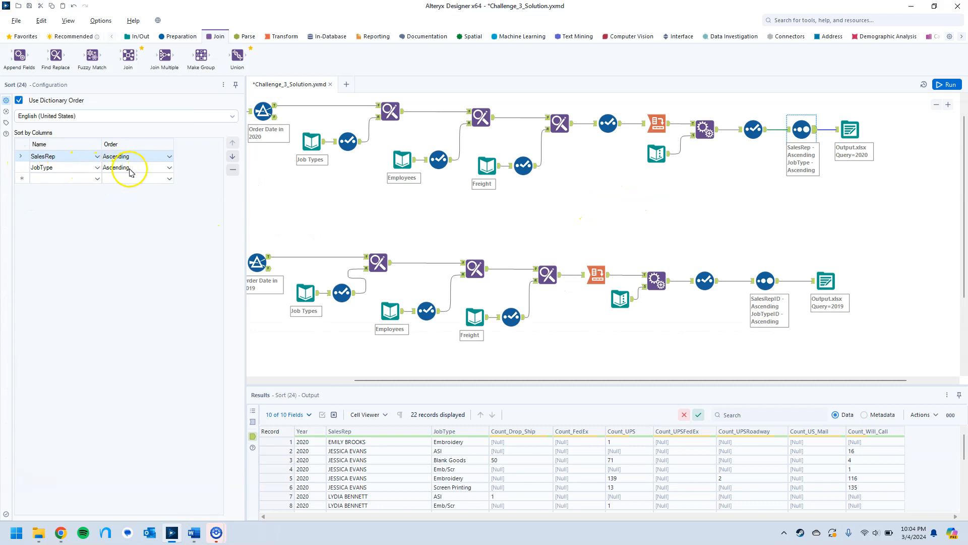
pyautogui.click(849, 129)
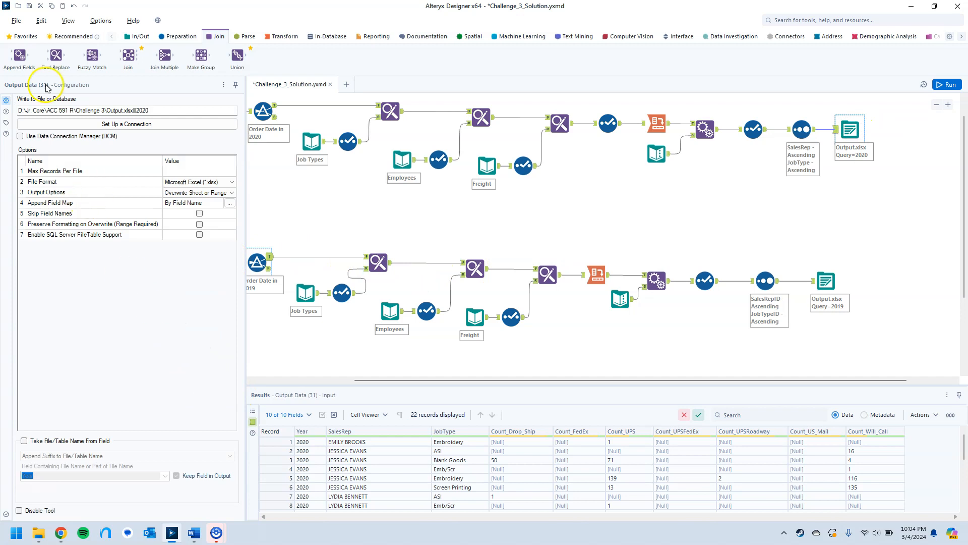
# Review the 2020 output's file path, open the save location for Output.xlsx in the Challenge 3 folder, and cancel the selection.
pyautogui.click(46, 111)
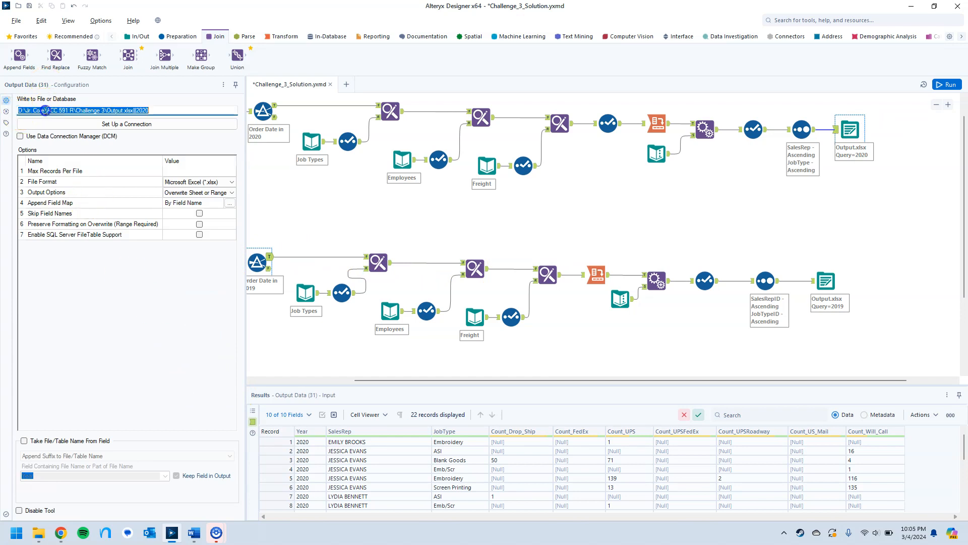
pyautogui.moveTo(153, 108); pyautogui.dragTo(18, 110)
pyautogui.click(138, 126)
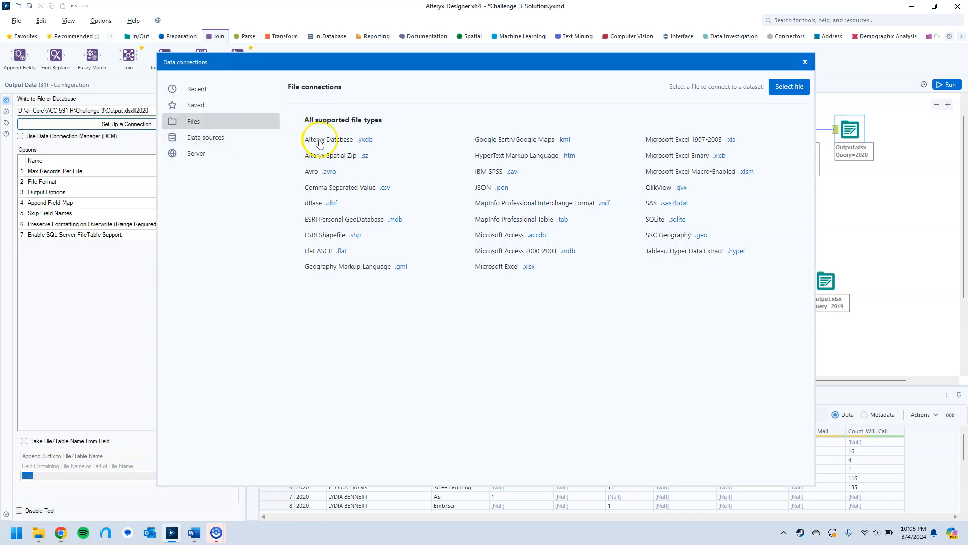
pyautogui.click(782, 86)
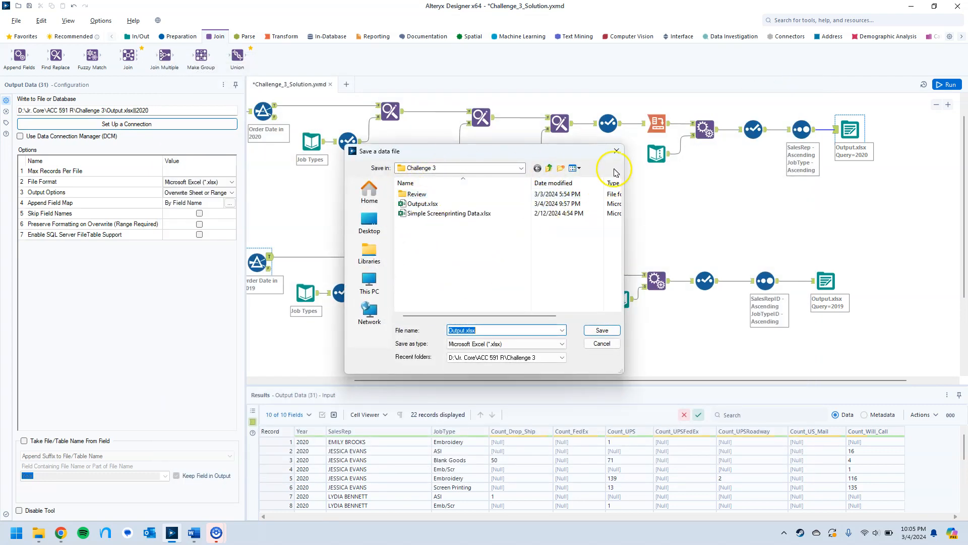
pyautogui.click(616, 151)
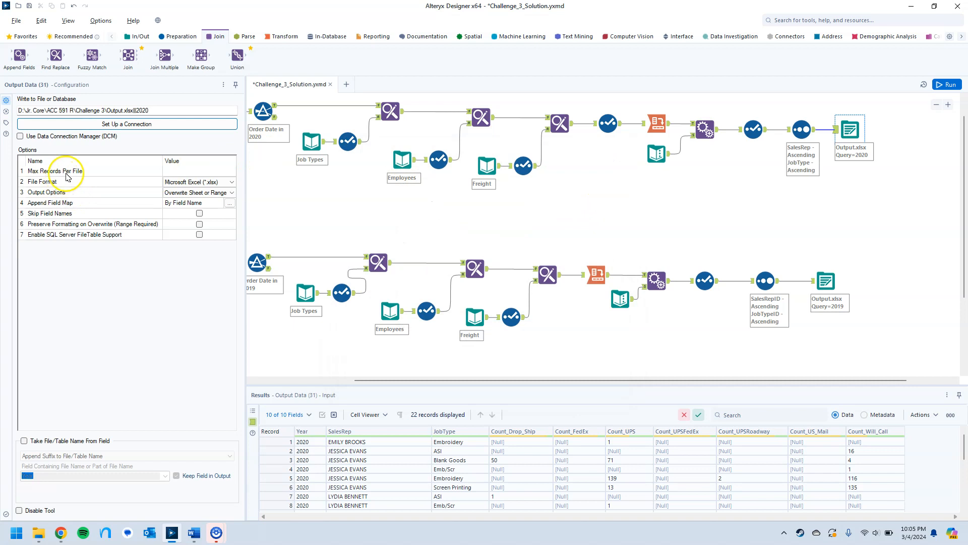
# Review the 2020 output's overwrite, append and new-sheet choices and select Overwrite Sheet or Range as the output option.
pyautogui.click(233, 181)
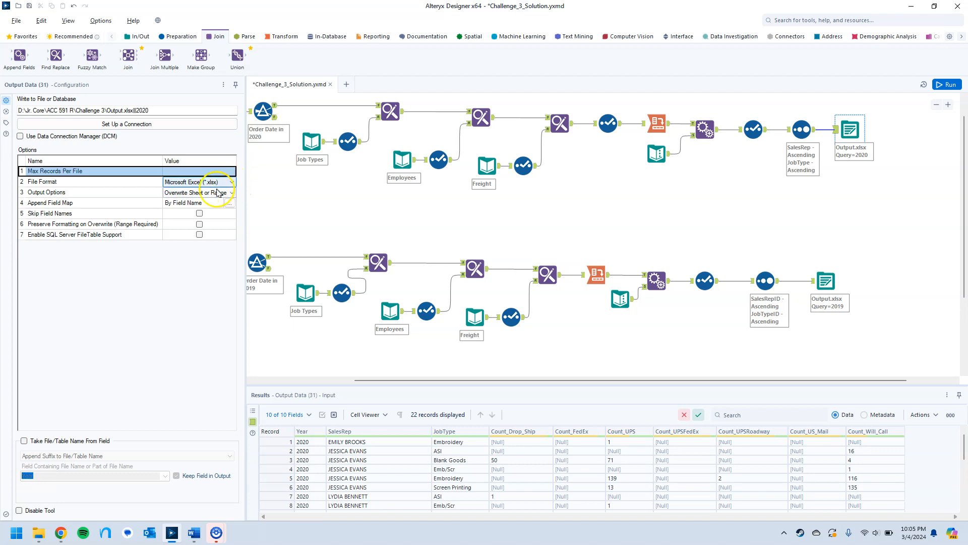
pyautogui.click(222, 194)
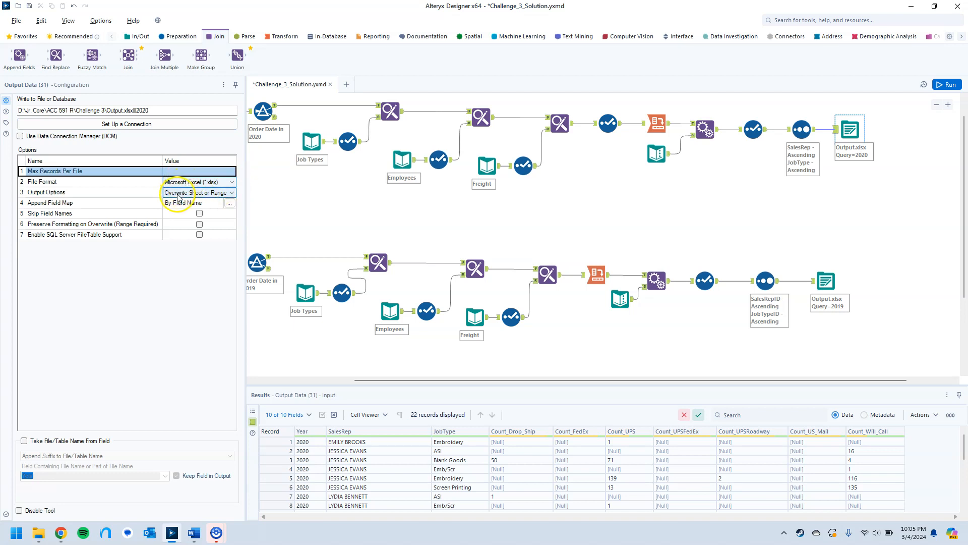
pyautogui.click(231, 193)
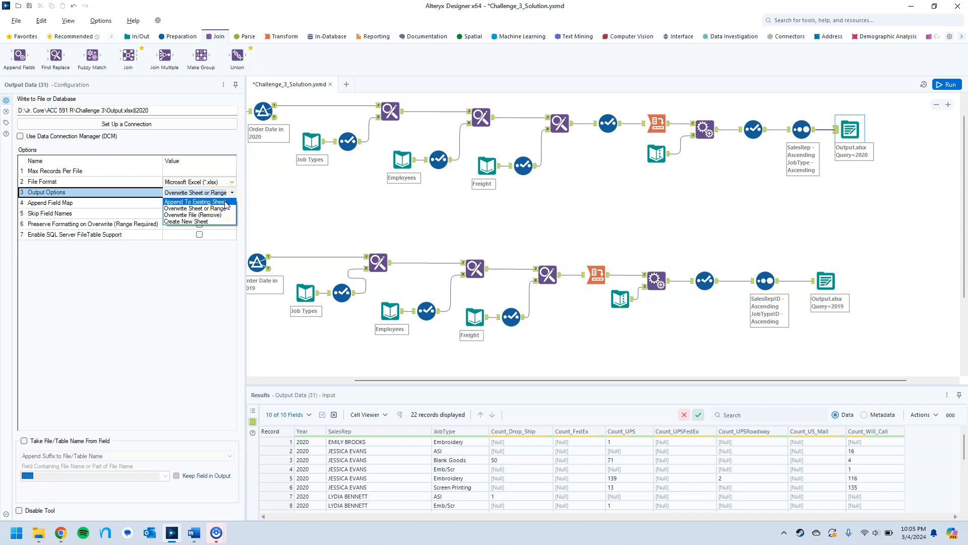
pyautogui.click(228, 210)
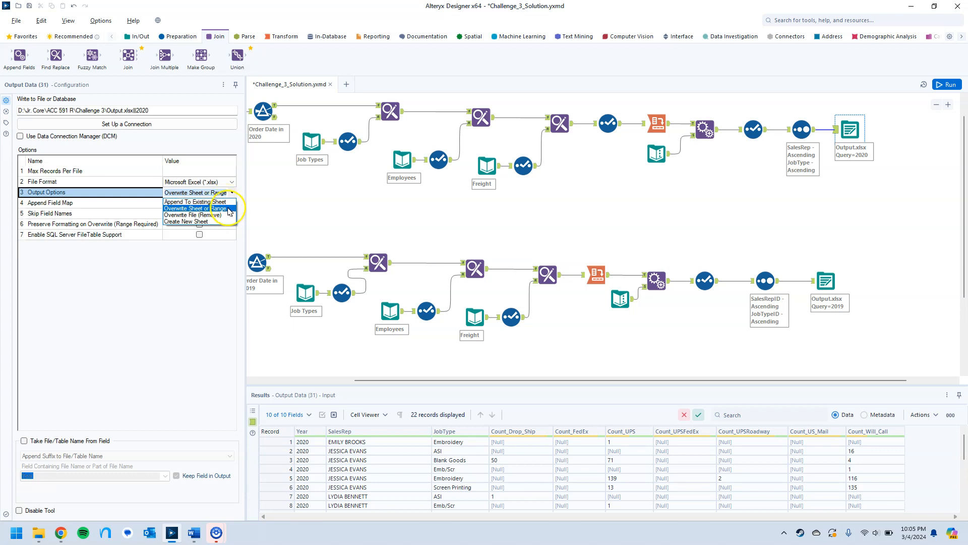
pyautogui.click(225, 219)
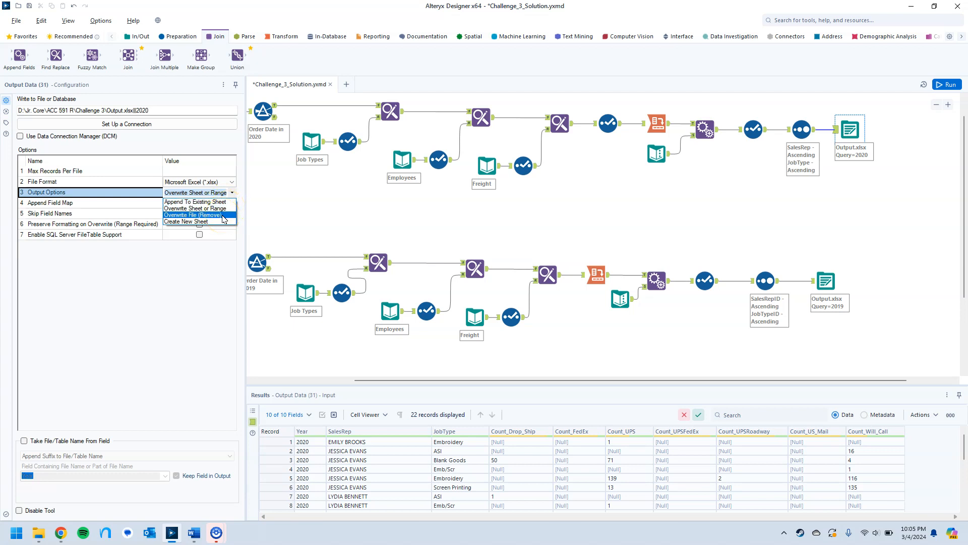
pyautogui.click(210, 222)
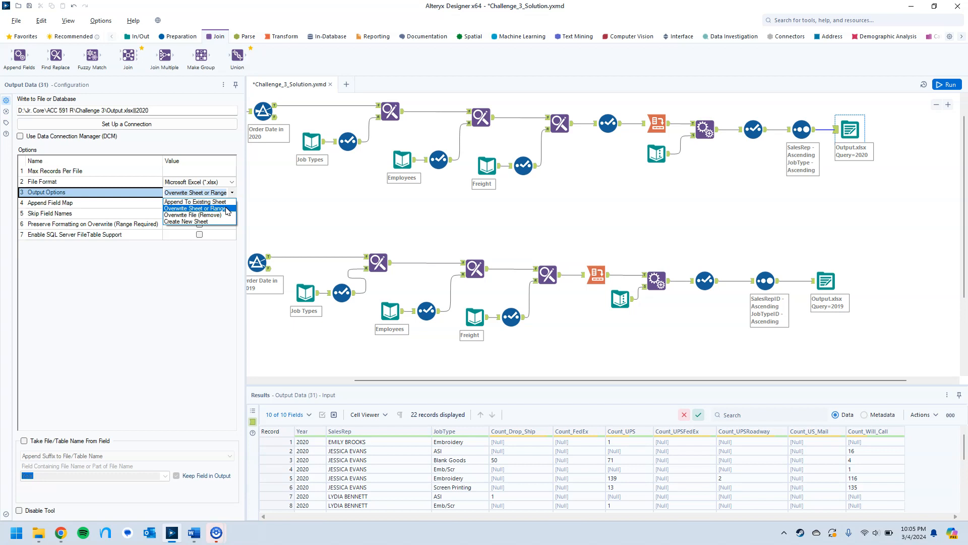
pyautogui.click(227, 208)
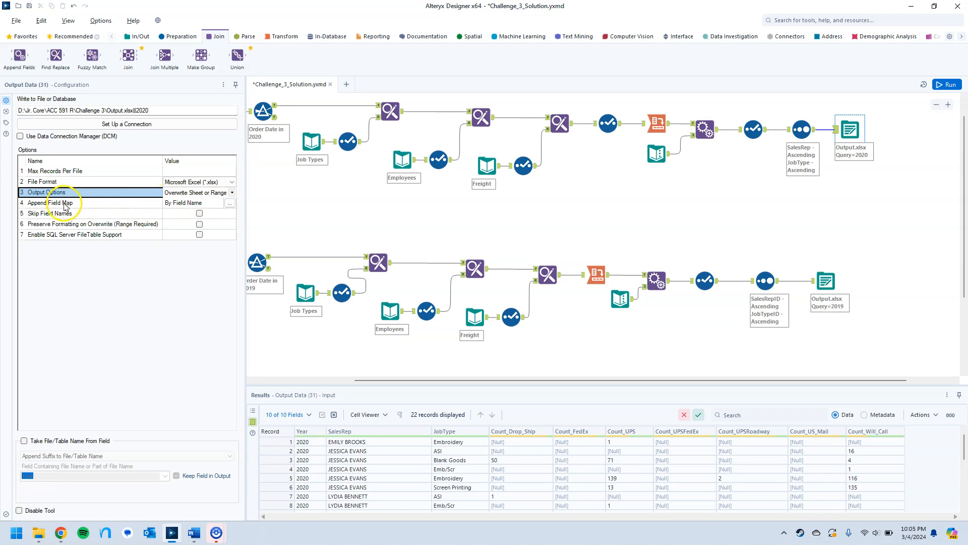
# Run the workflow and open Output.xlsx from the Challenge 3 folder in Excel.
pyautogui.click(950, 85)
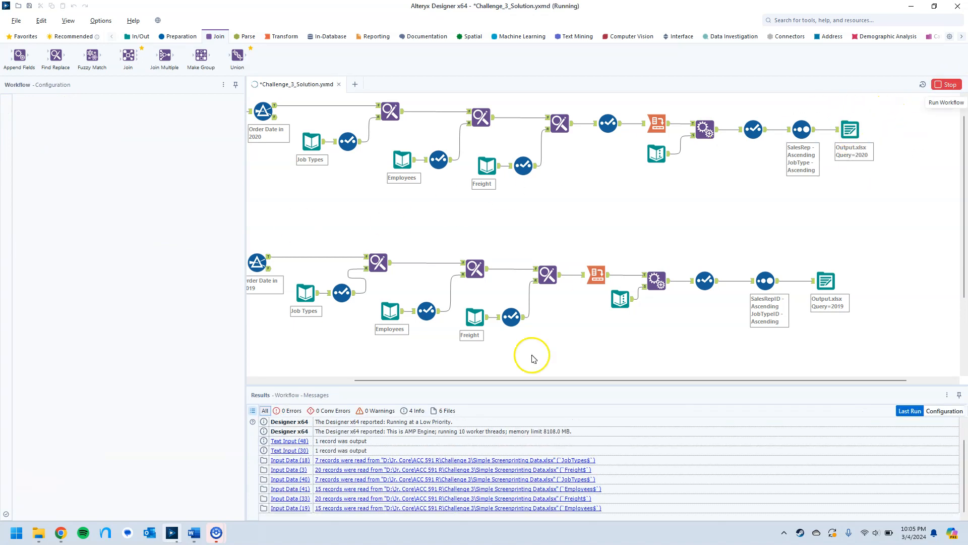
pyautogui.moveTo(967, 25); pyautogui.dragTo(446, 1)
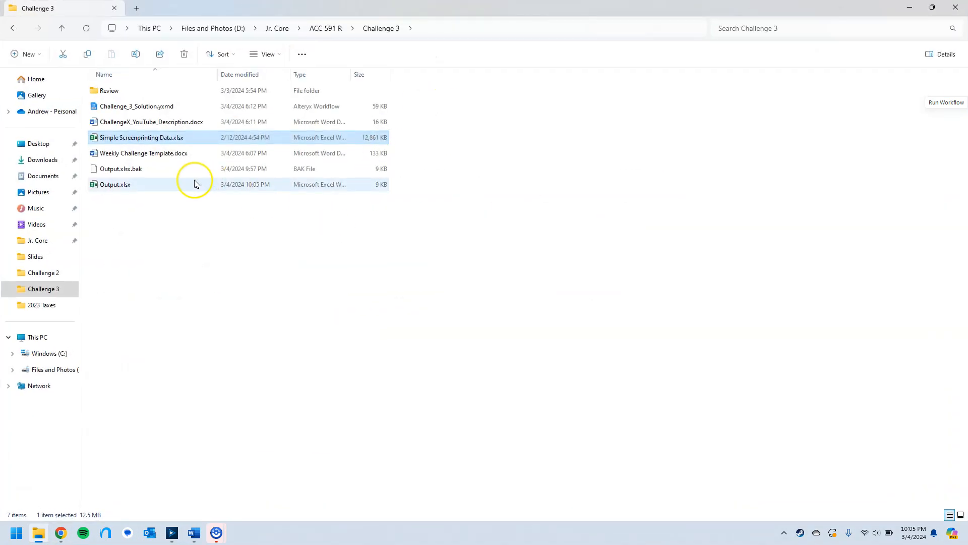
pyautogui.doubleClick(139, 185)
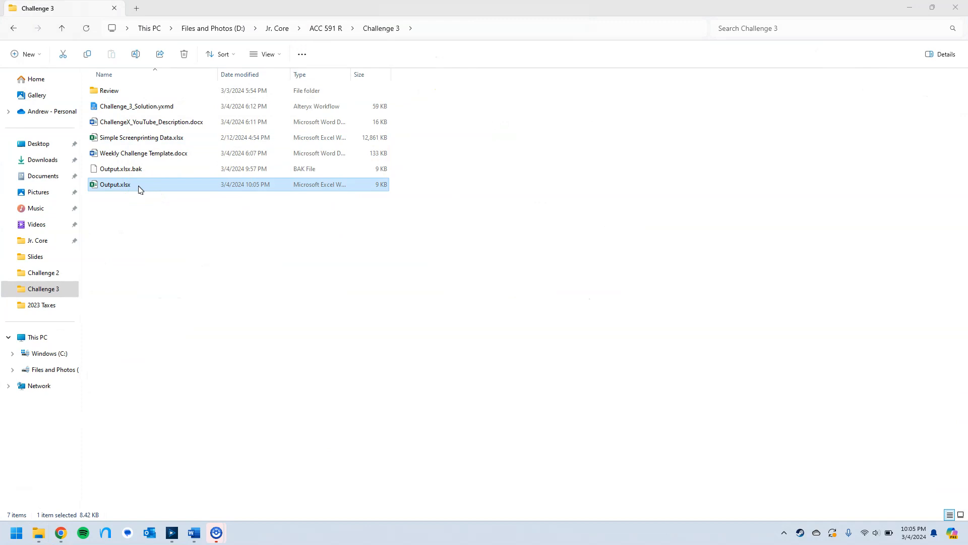
pyautogui.moveTo(967, 151); pyautogui.dragTo(459, 1)
# Inspect the report on the 2020 sheet with columns A through K fitted to their contents, and close the workbook without saving.
pyautogui.click(71, 502)
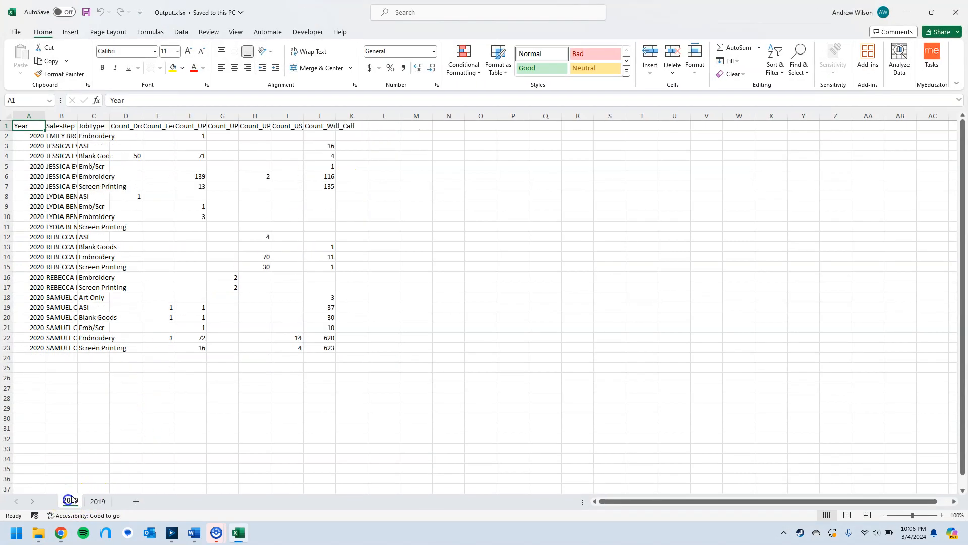
pyautogui.moveTo(23, 125); pyautogui.dragTo(335, 358)
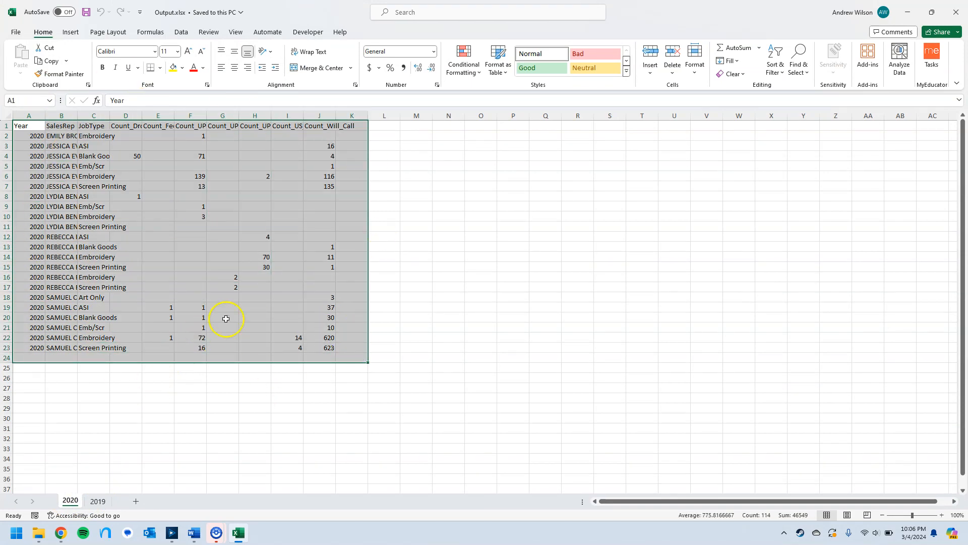
pyautogui.moveTo(40, 117); pyautogui.dragTo(367, 115)
pyautogui.doubleClick(367, 115)
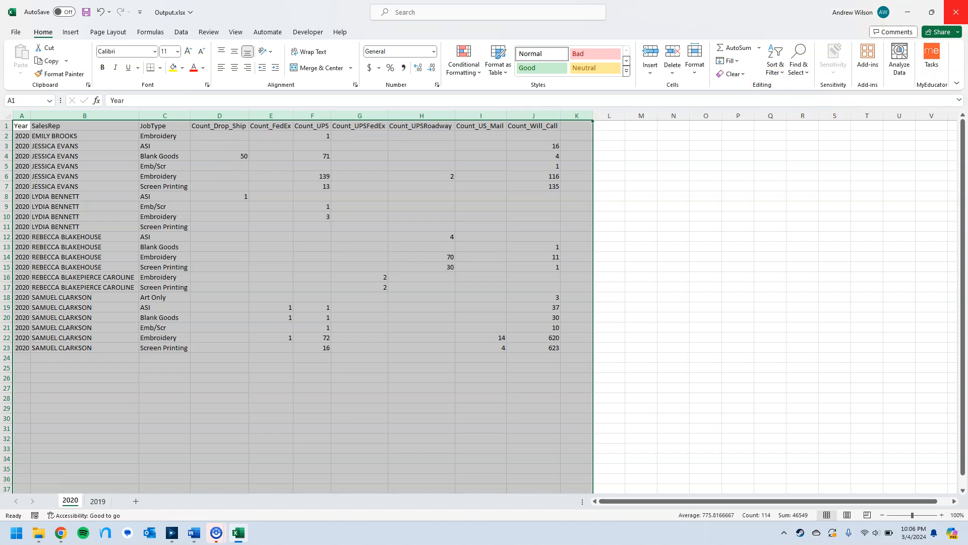
pyautogui.click(955, 12)
pyautogui.click(496, 279)
# Switch to Word and look through the rest of the challenge document, from the instructions and hints to the solution images.
pyautogui.click(194, 533)
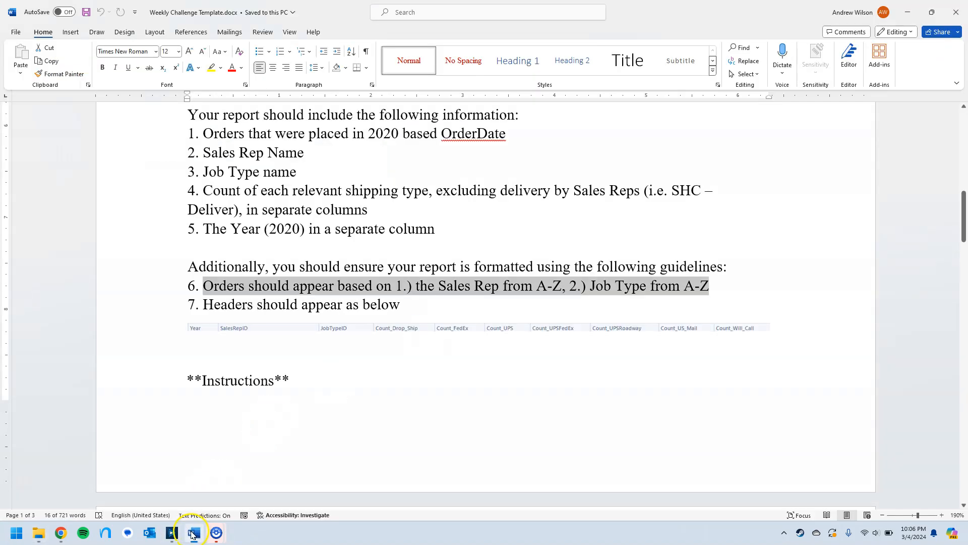
pyautogui.keyDown('ctrl'); pyautogui.scroll(-7, 438, 329); pyautogui.keyUp('ctrl')
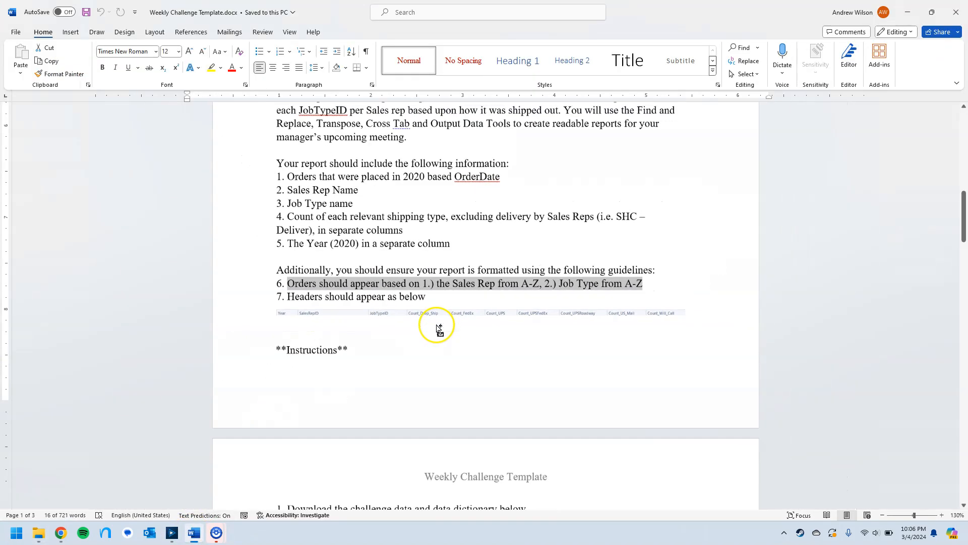
pyautogui.scroll(-12, 436, 322)
pyautogui.scroll(-10, 437, 320)
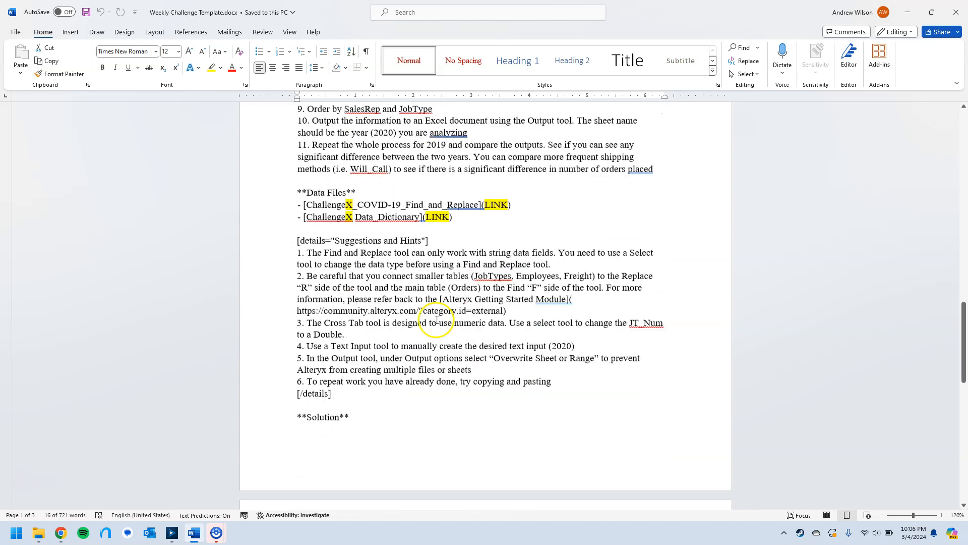
pyautogui.scroll(-5, 436, 317)
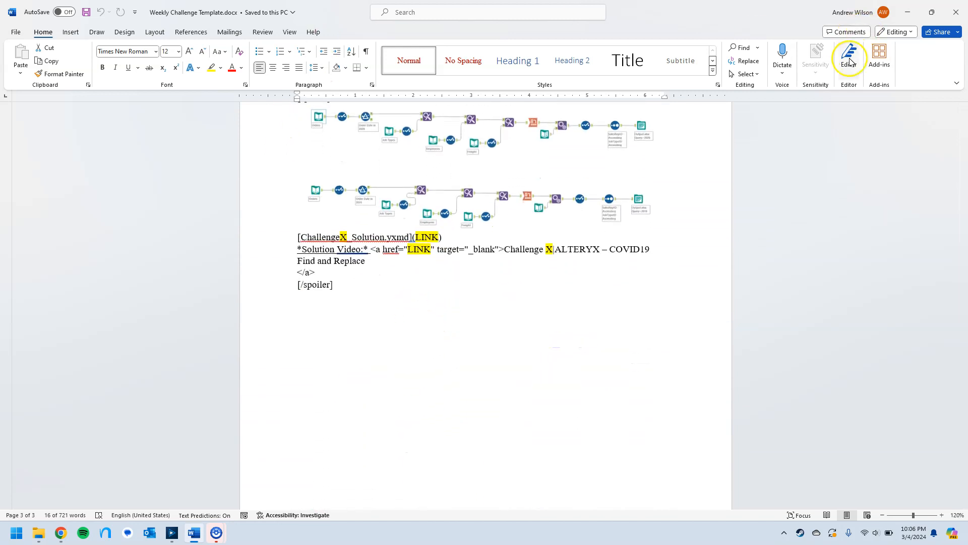
# Close the challenge document and minimize the File Explorer window to return to the desktop.
pyautogui.click(956, 12)
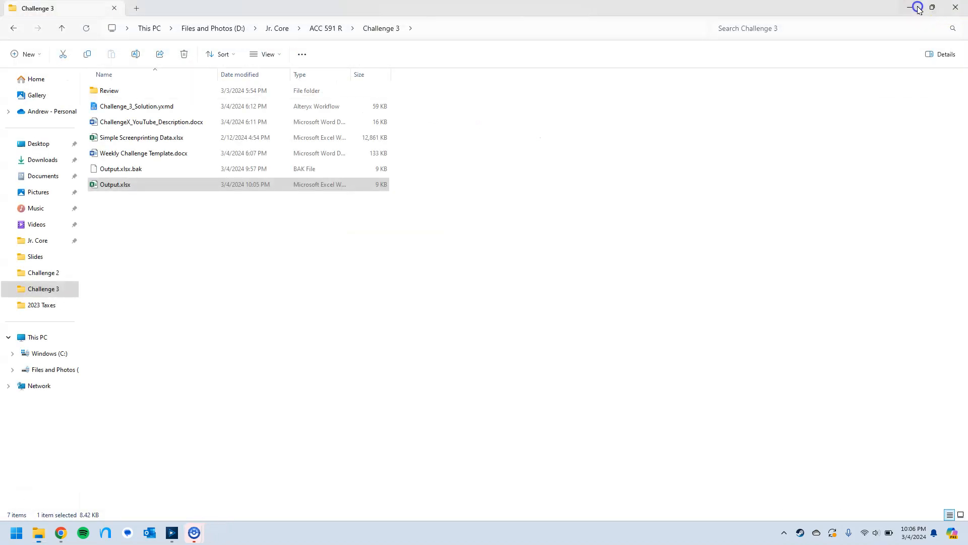
pyautogui.click(916, 7)
pyautogui.click(914, 7)
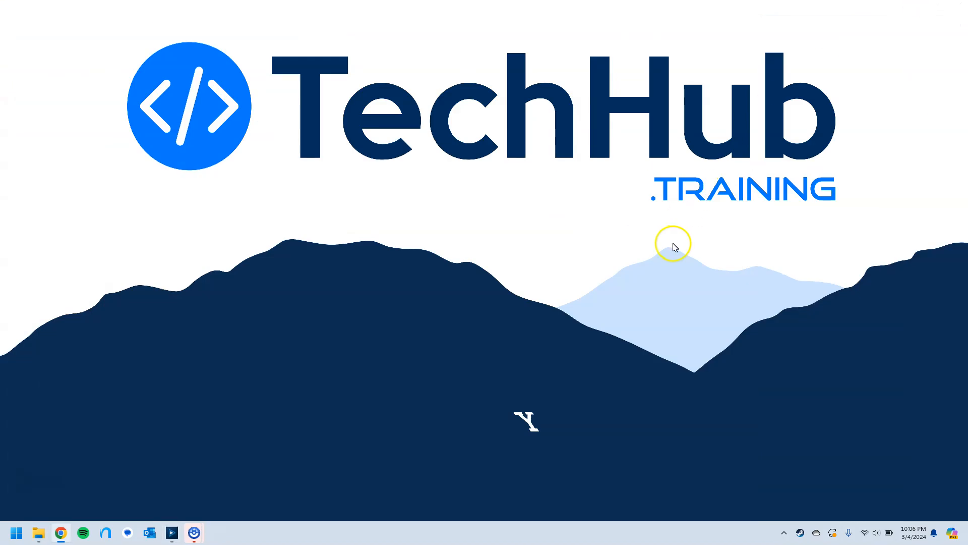